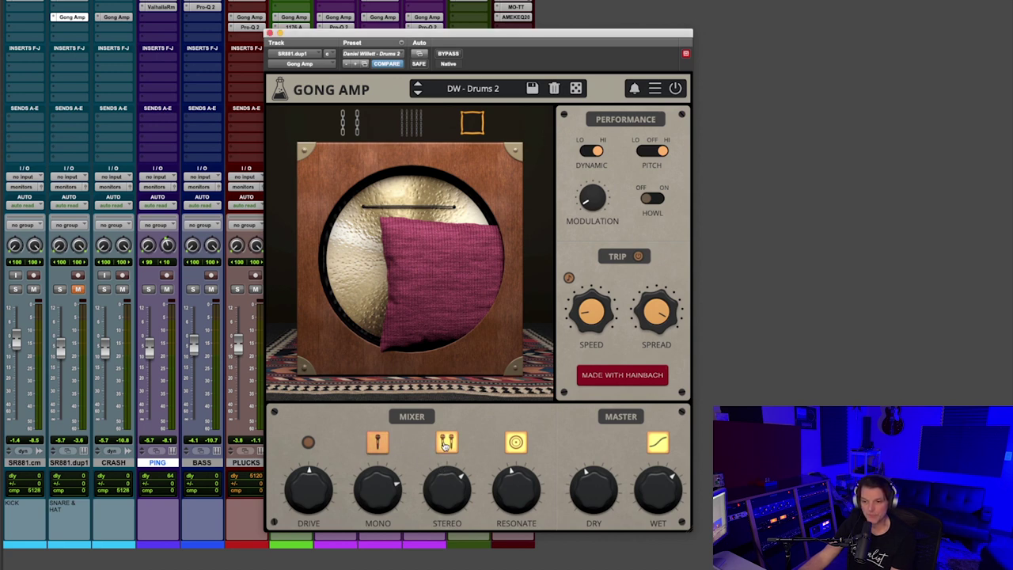
Enable the MONO path in the snare-and-hat track's Gong Amp mixer
left_click(379, 446)
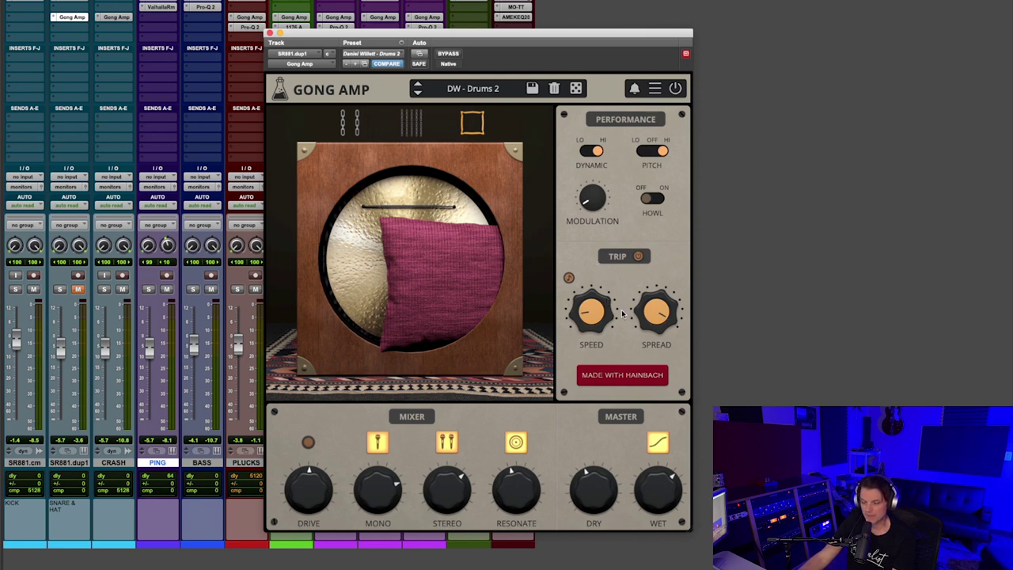
Enable Gong Amp's TRIP modulation and tempo-sync its SPEED with the note icon
left_click(638, 257)
left_click(569, 280)
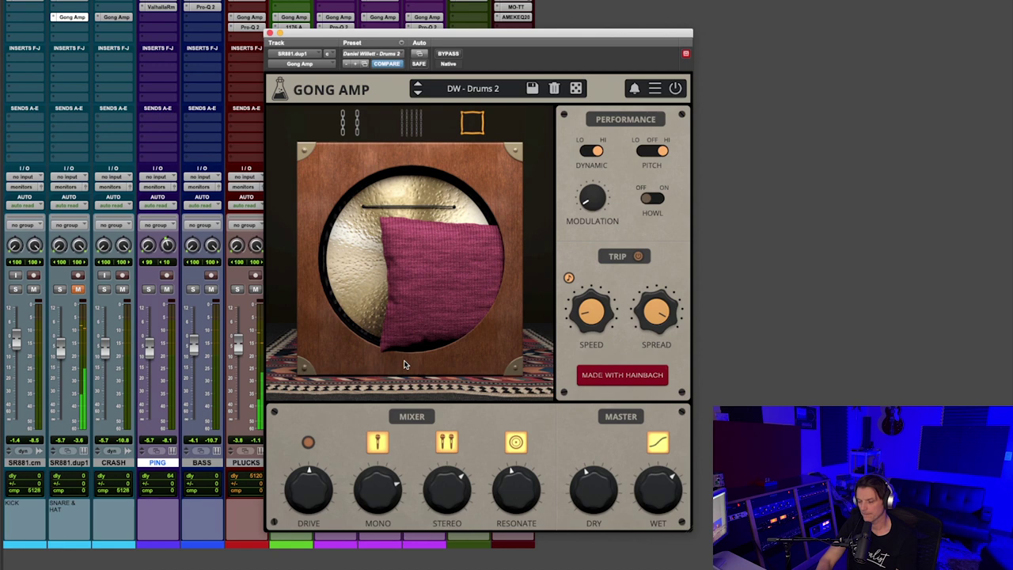
Close the drum track's Gong Amp and zoom in on the track timeline
key("super+equal")
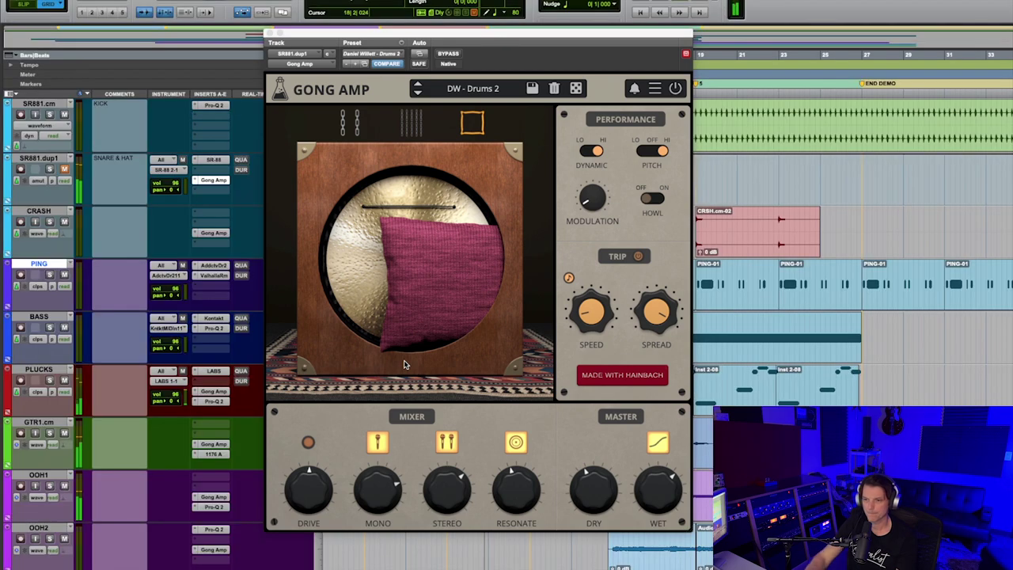
left_click(270, 33)
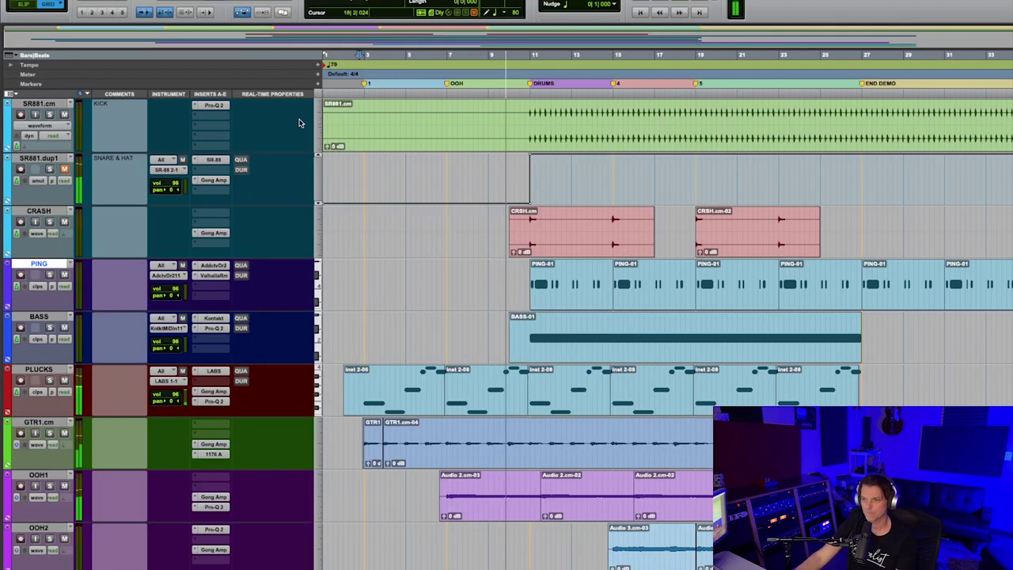
key("super+bracketright")
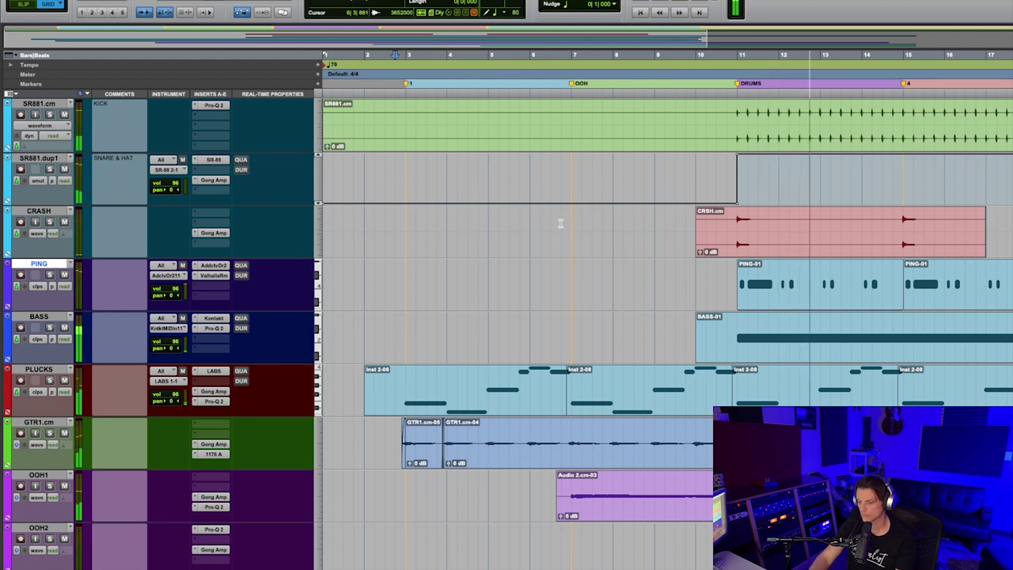
key("super+equal")
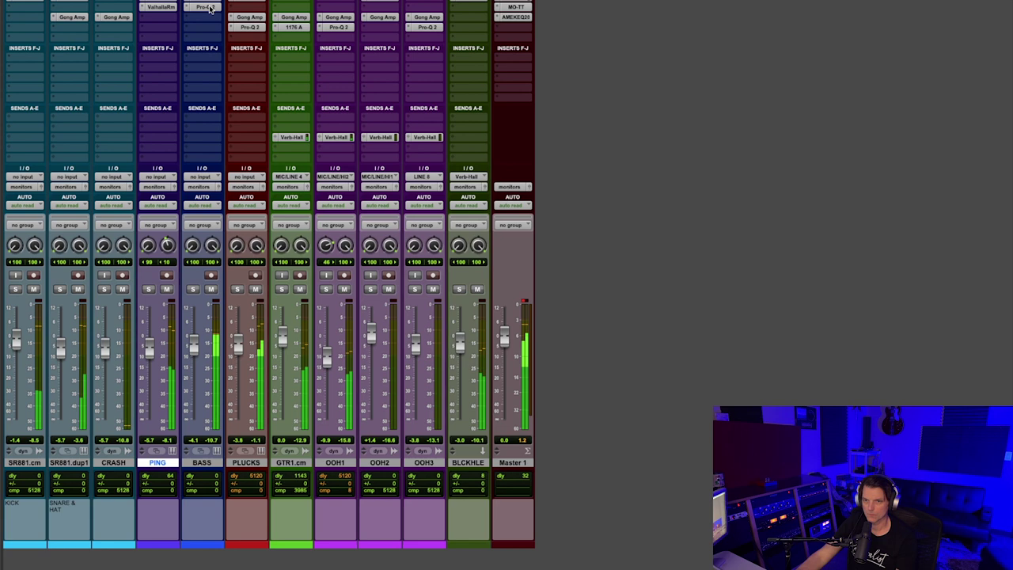
Open the PLUCKS Gong Amp with the Copper Song preset and scroll the timeline behind it
left_click(239, 16)
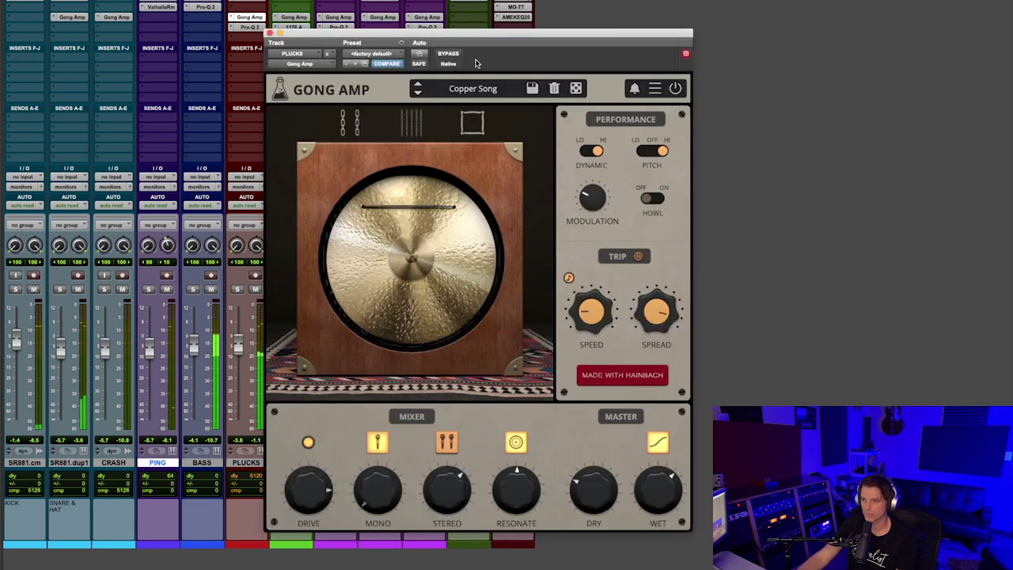
left_click_drag(492, 35, 501, 33)
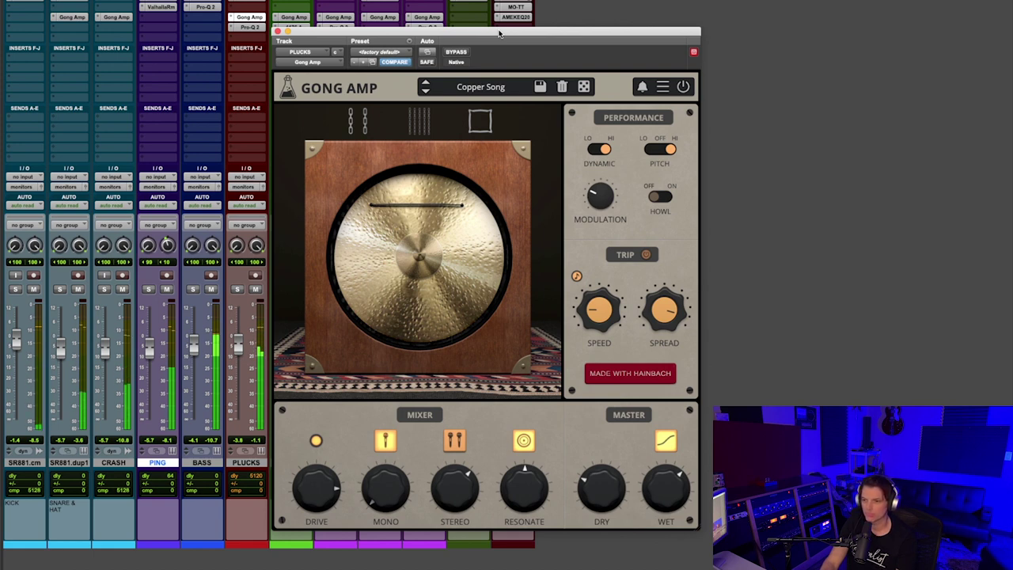
key("super+equal")
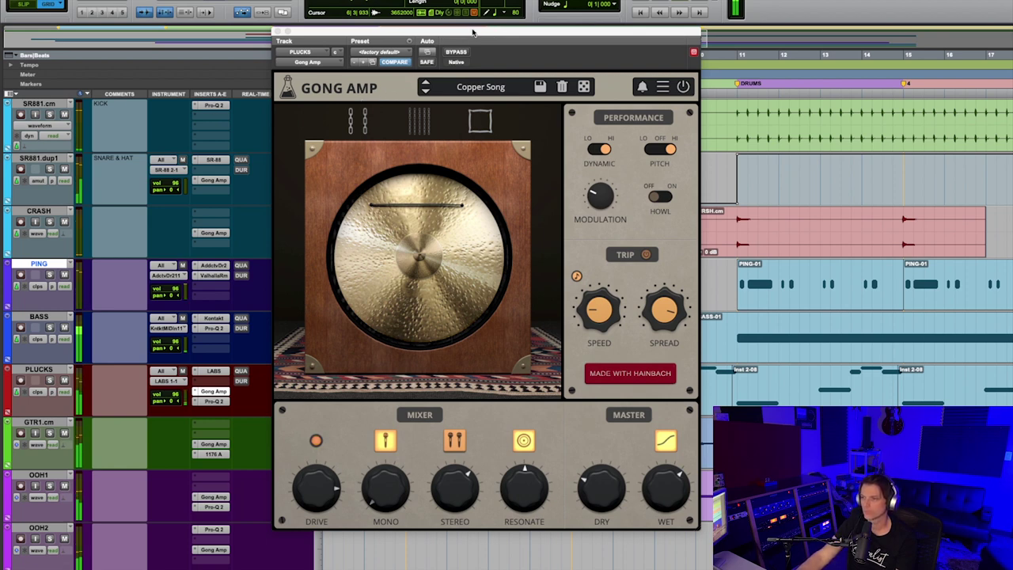
scroll(834, 179, "right", 6)
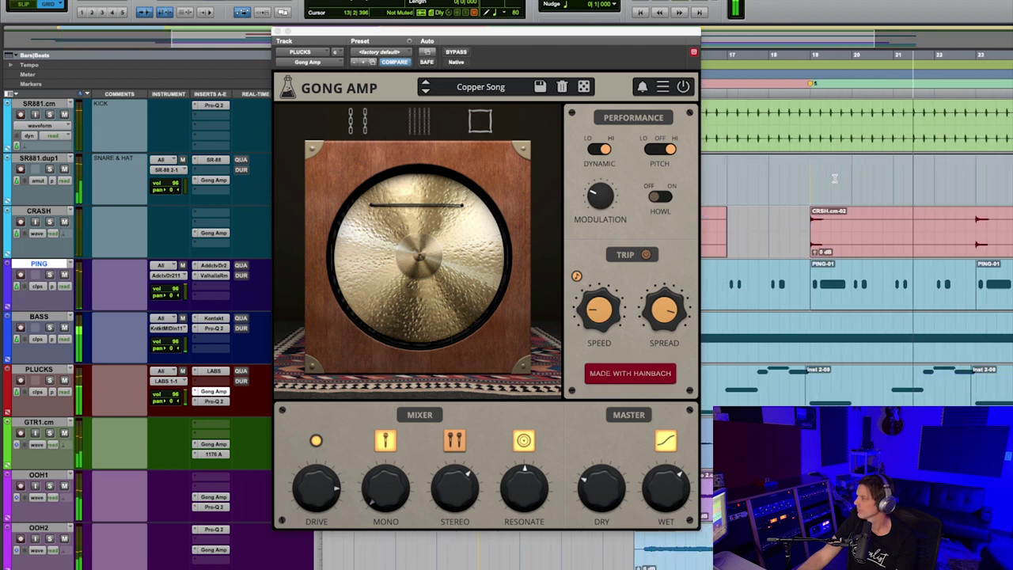
scroll(834, 179, "right", 2)
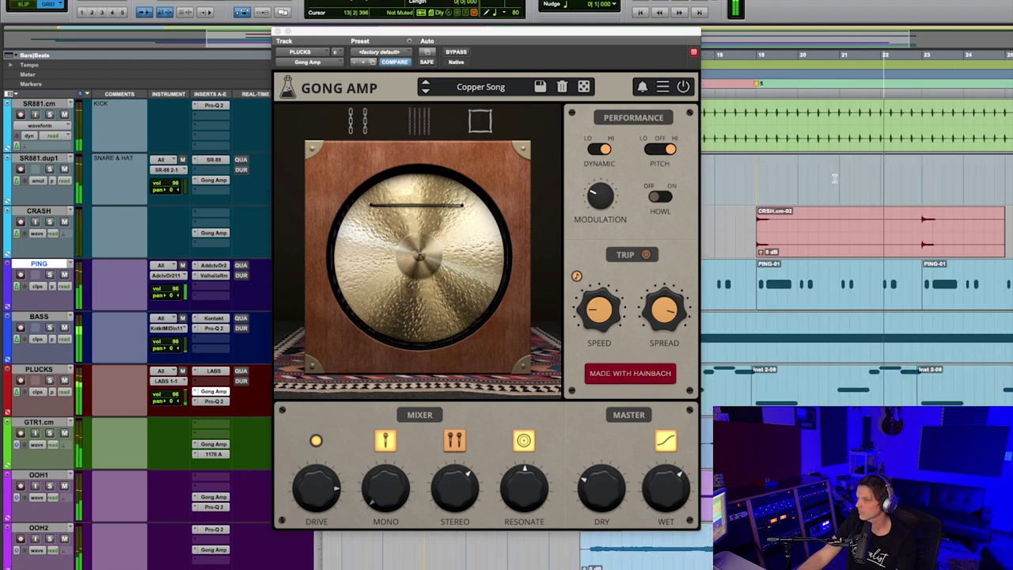
scroll(834, 178, "right", 3)
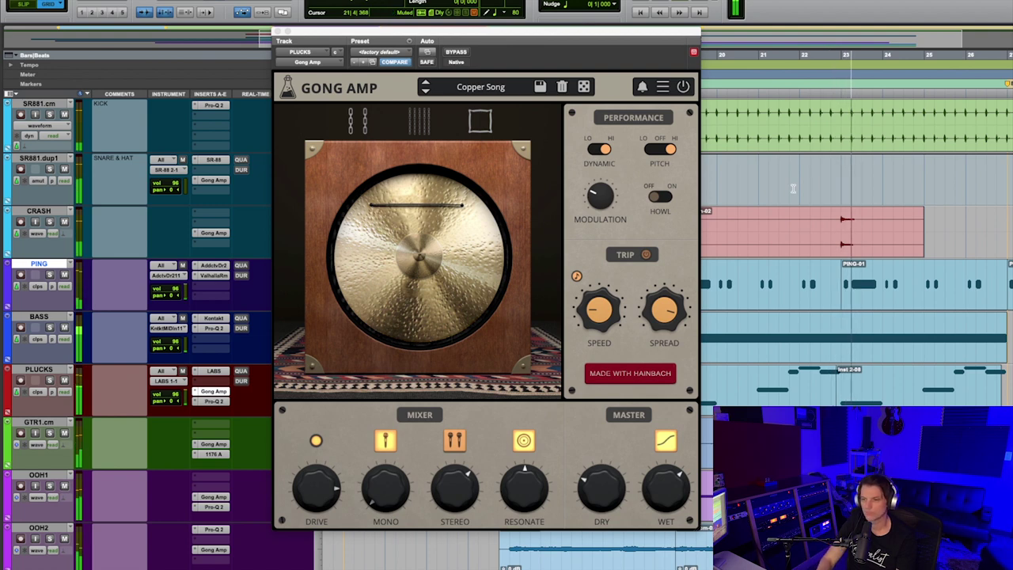
key("super+equal")
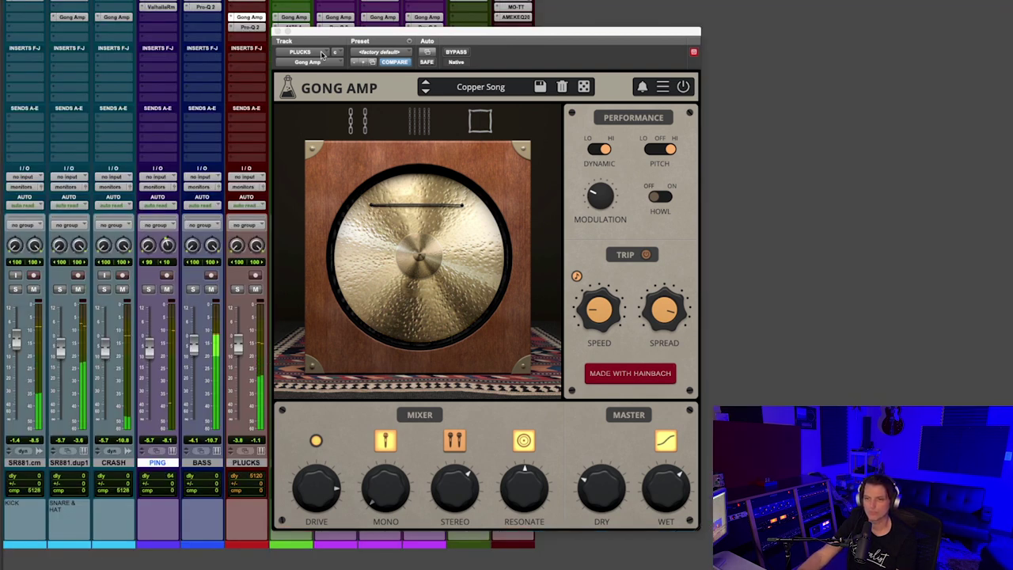
Close the plugin and raise OOH3 to -2.5 and OOH1 to -9.4
left_click(282, 32)
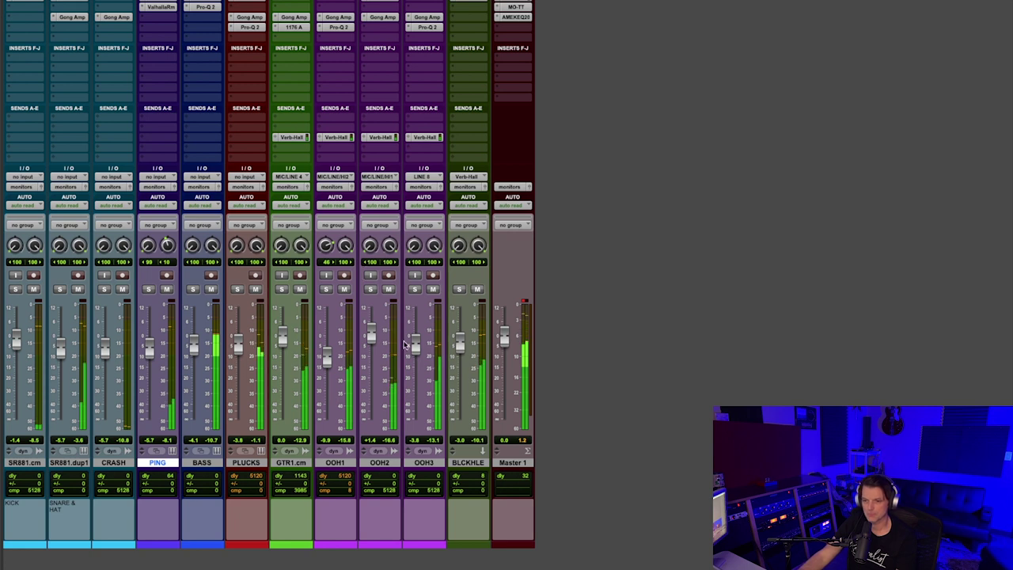
left_click_drag(413, 345, 414, 341)
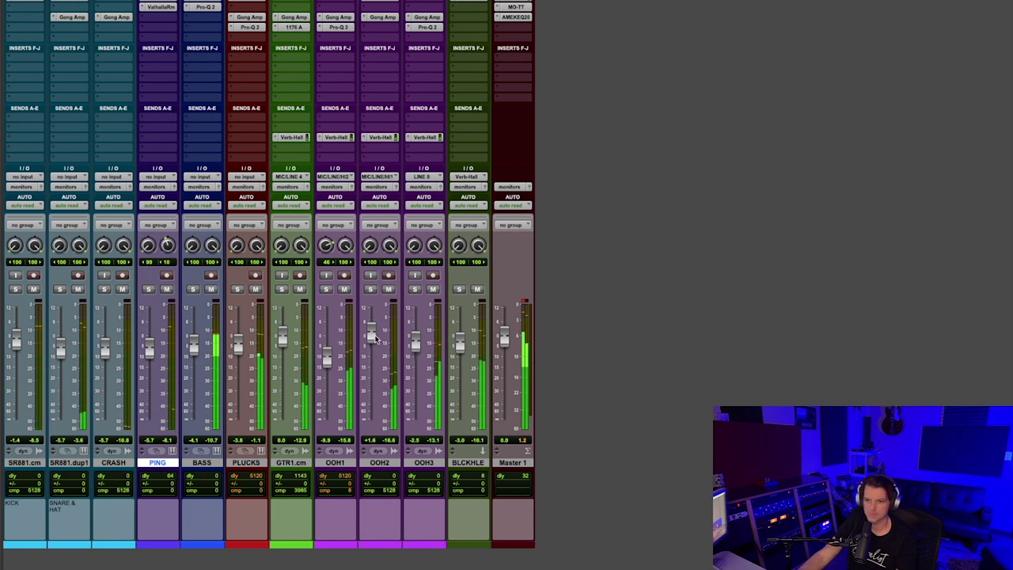
left_click_drag(326, 363, 326, 360)
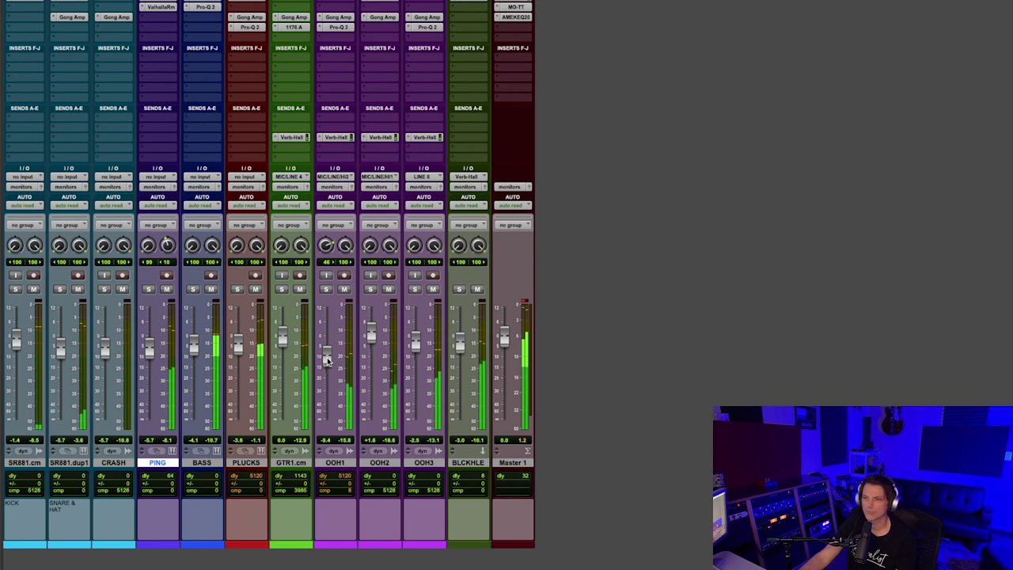
key("super+equal")
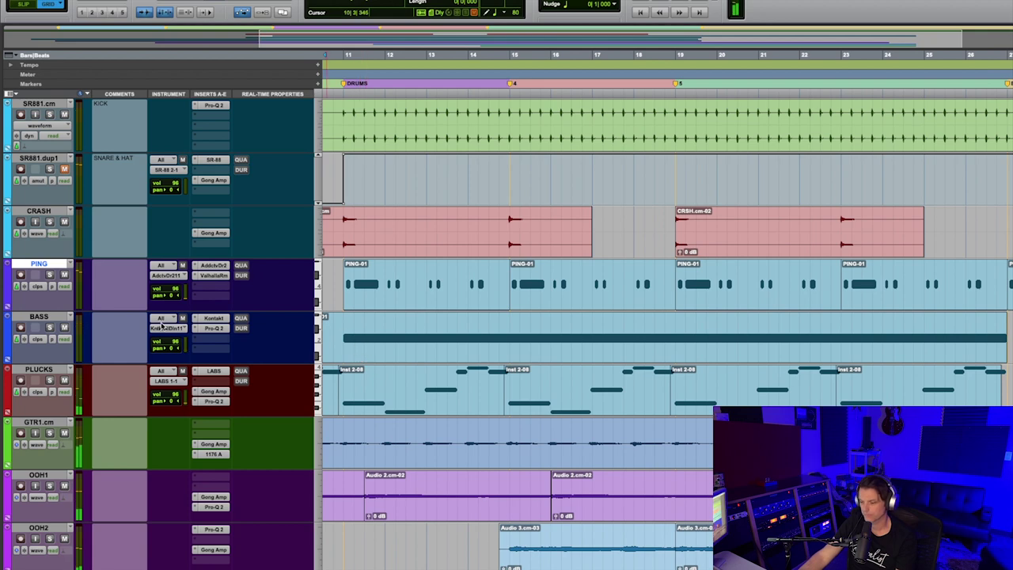
key("super+equal")
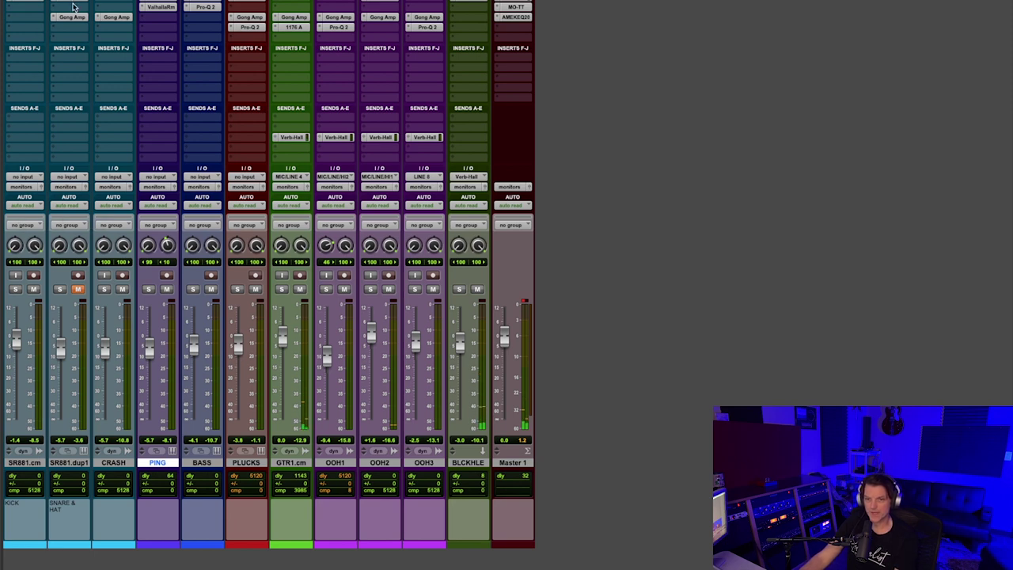
Open the SR-88 plugin on the snare-and-hat track and move playback to around bar 15
left_click(77, 1)
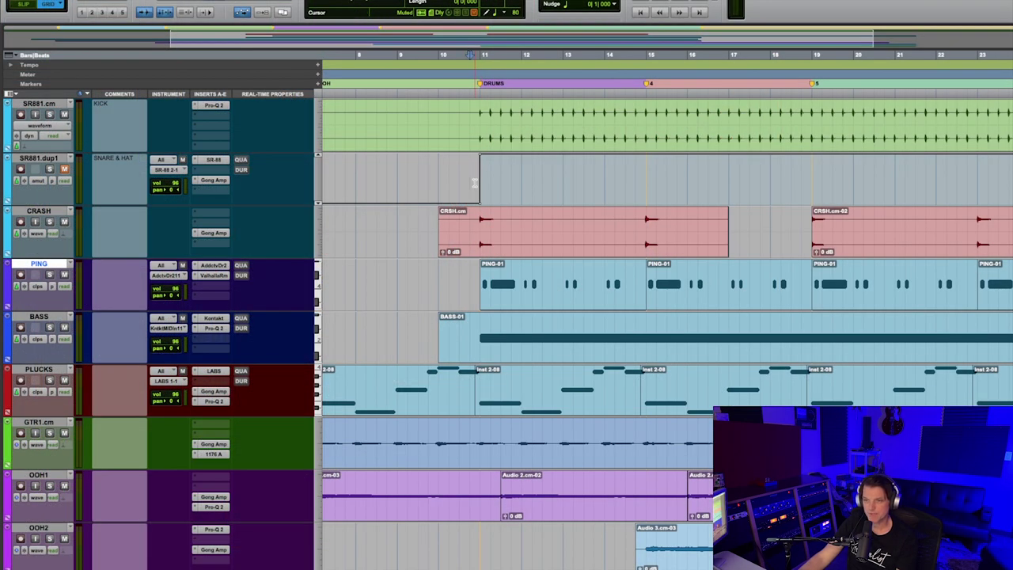
key("super+equal")
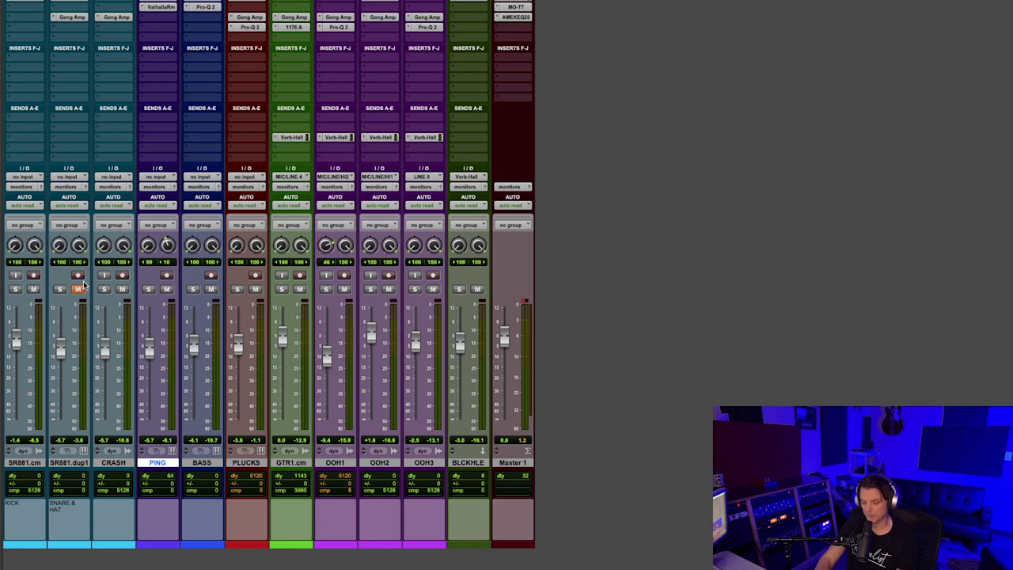
key("super+equal")
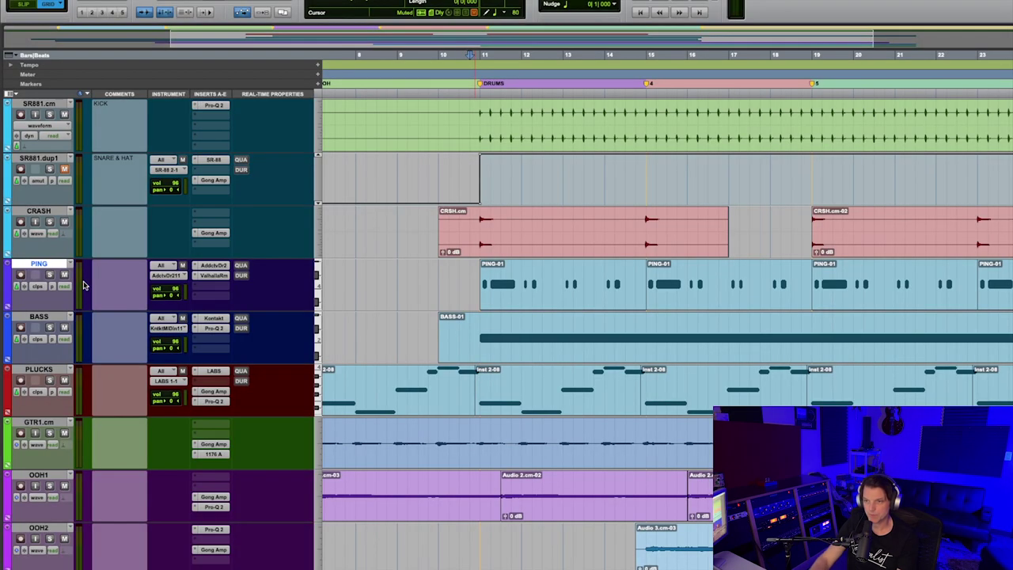
left_click(645, 189)
key("super+equal")
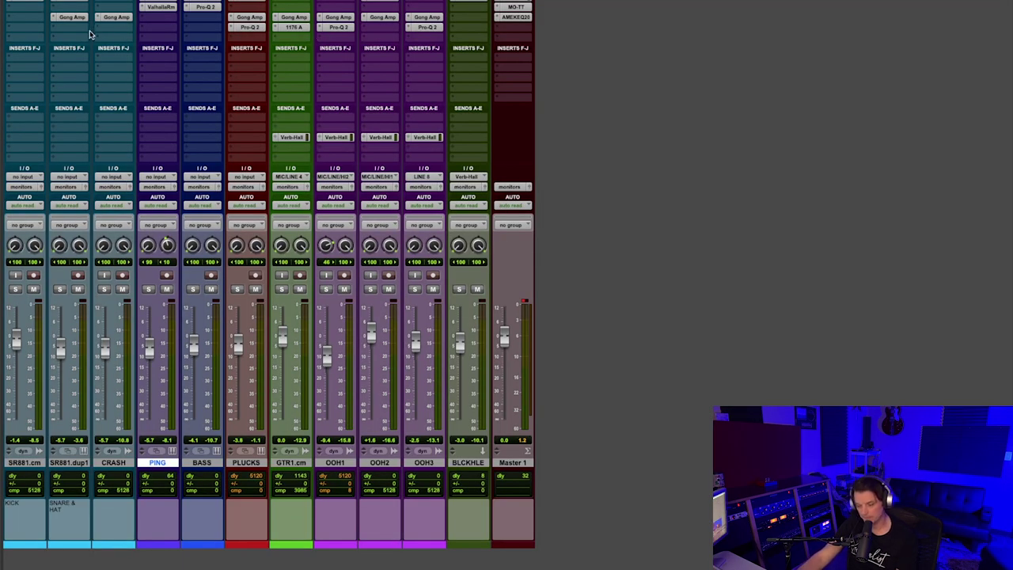
Solo the snare-and-hat and kick tracks, play them, and open the snare-and-hat Gong Amp
left_click(60, 288)
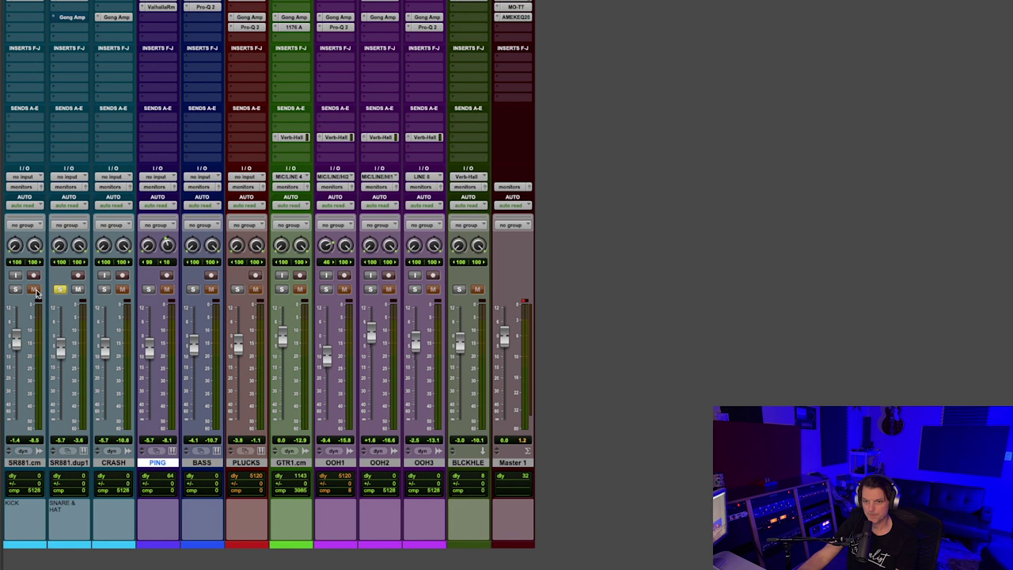
left_click(16, 290)
key("space")
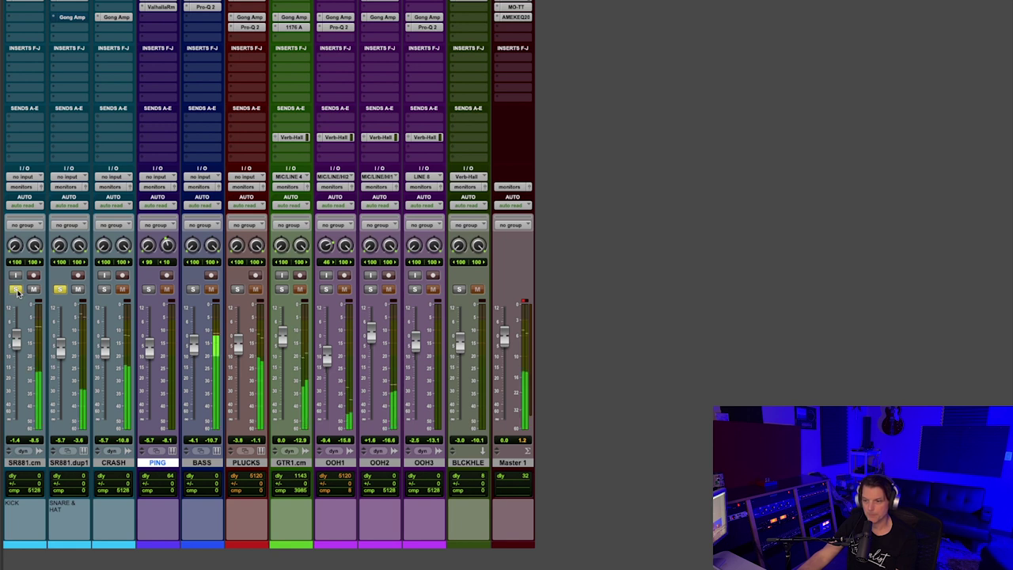
left_click(76, 20)
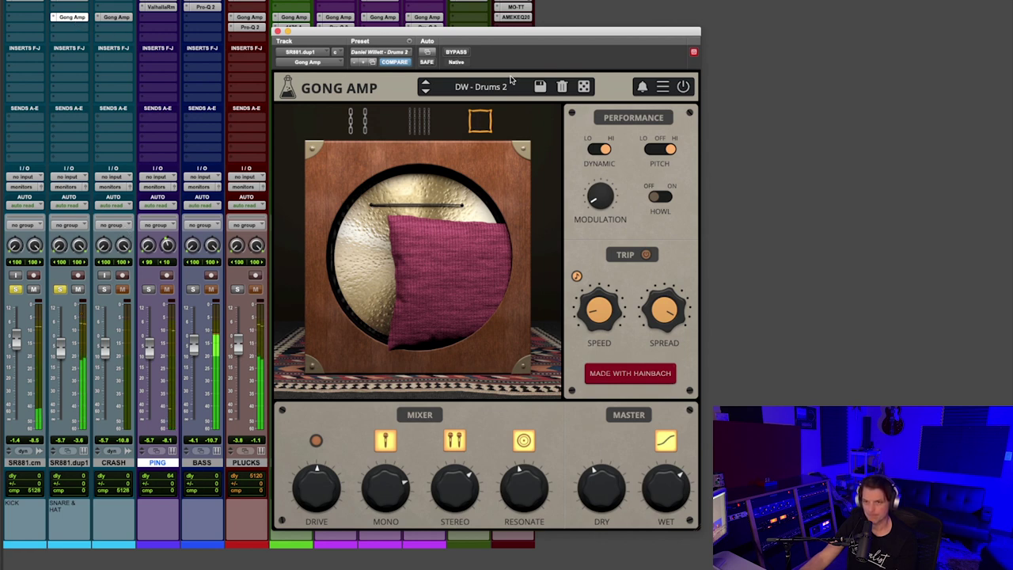
Bypass the drums' DW - Drums 2 Gong Amp to hear them dry, then re-enable it
left_click(448, 54)
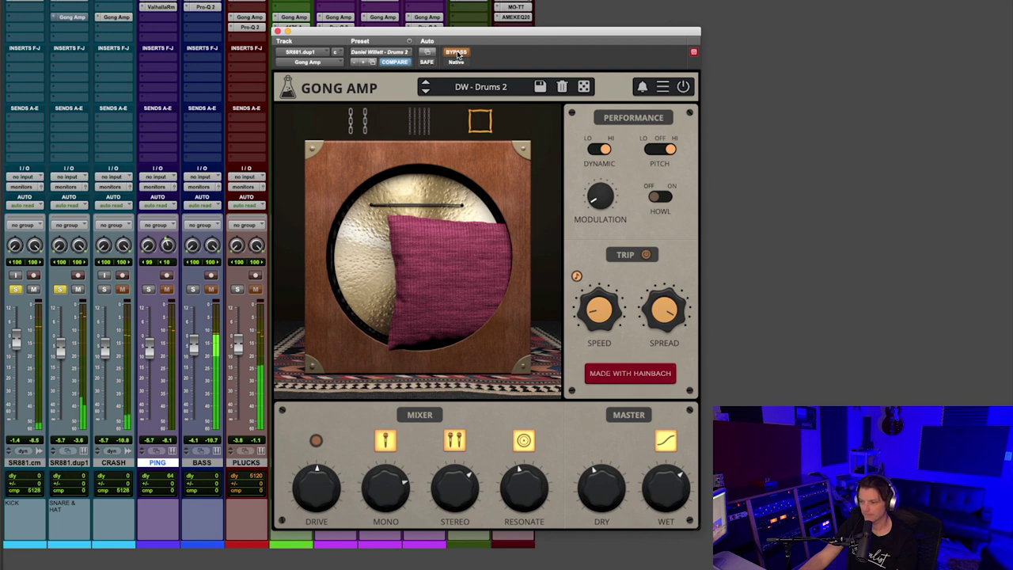
left_click(456, 53)
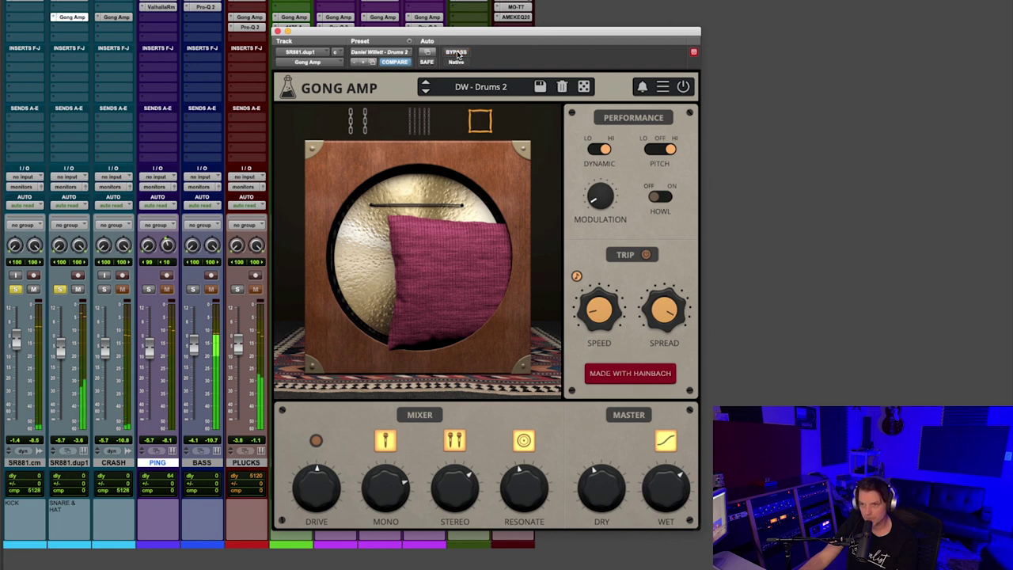
Solo PLUCKS, unsolo the snare-and-hat track, and set playback near the song start
left_click(277, 30)
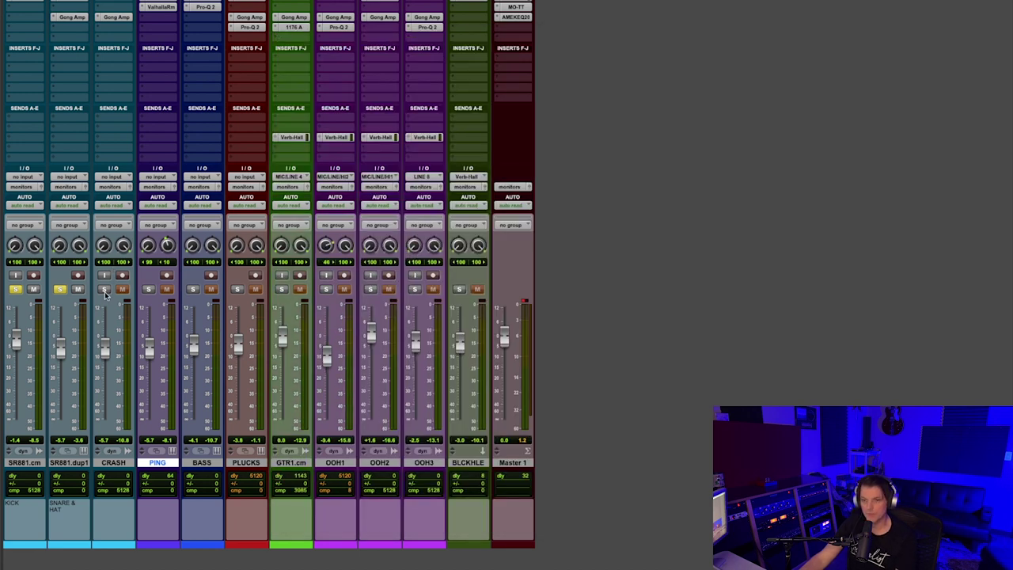
left_click(239, 291)
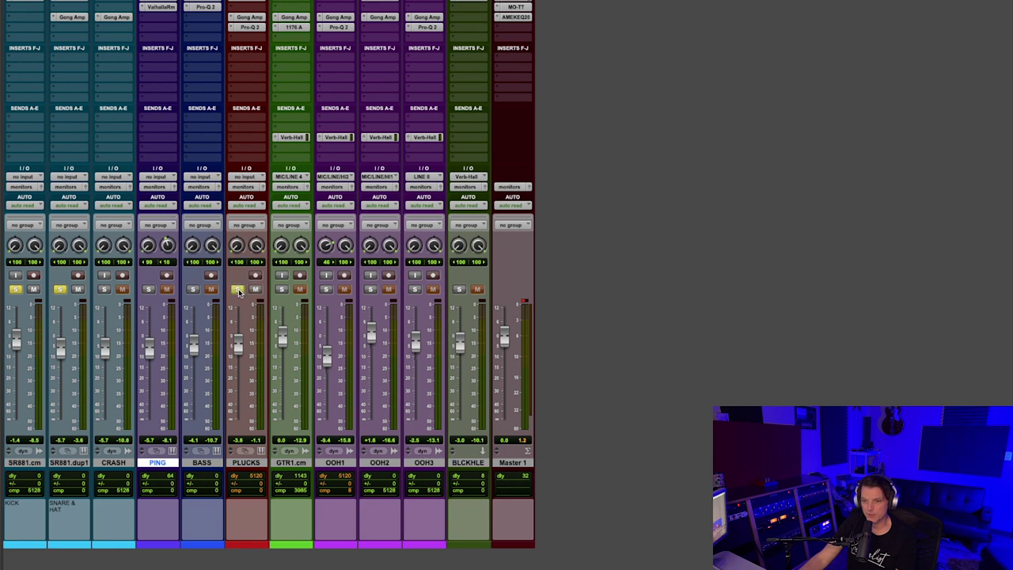
left_click(61, 290)
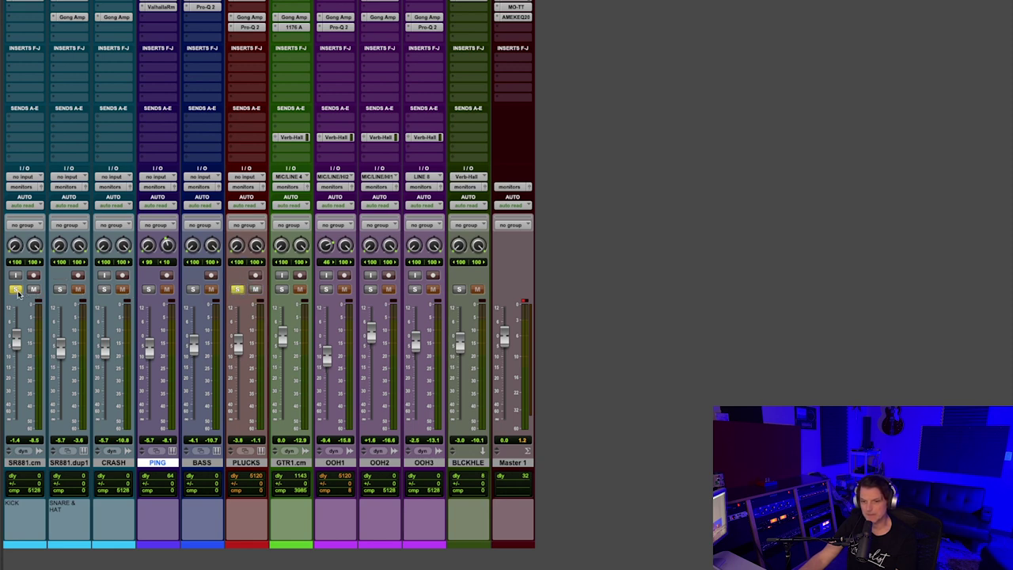
key("super+equal")
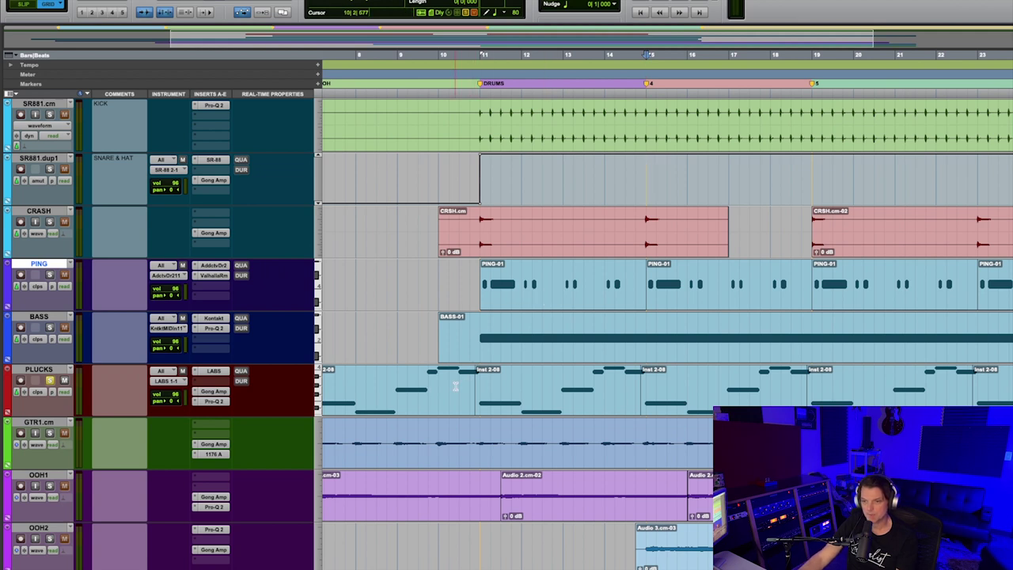
scroll(454, 386, "left", 6)
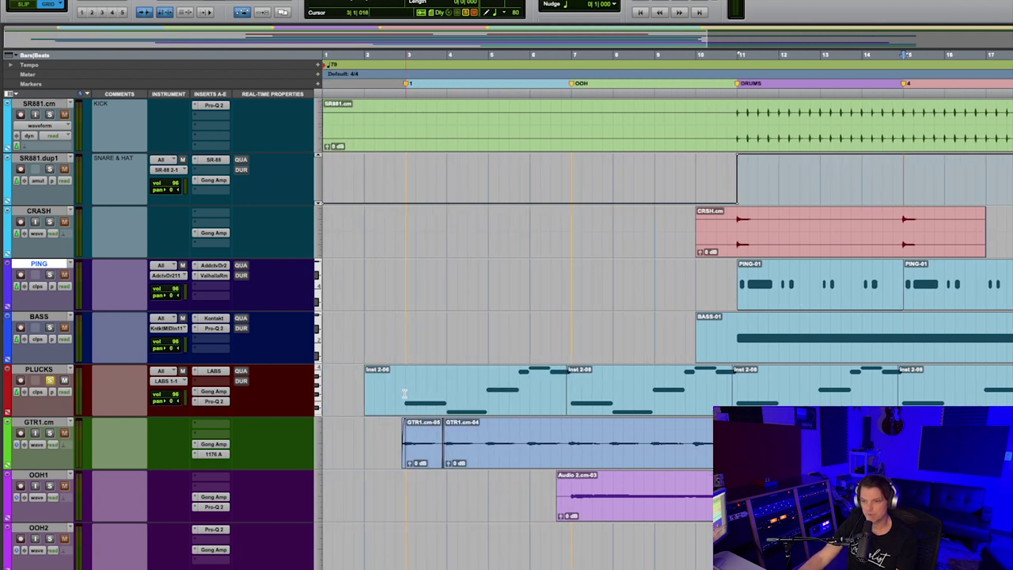
left_click(395, 391)
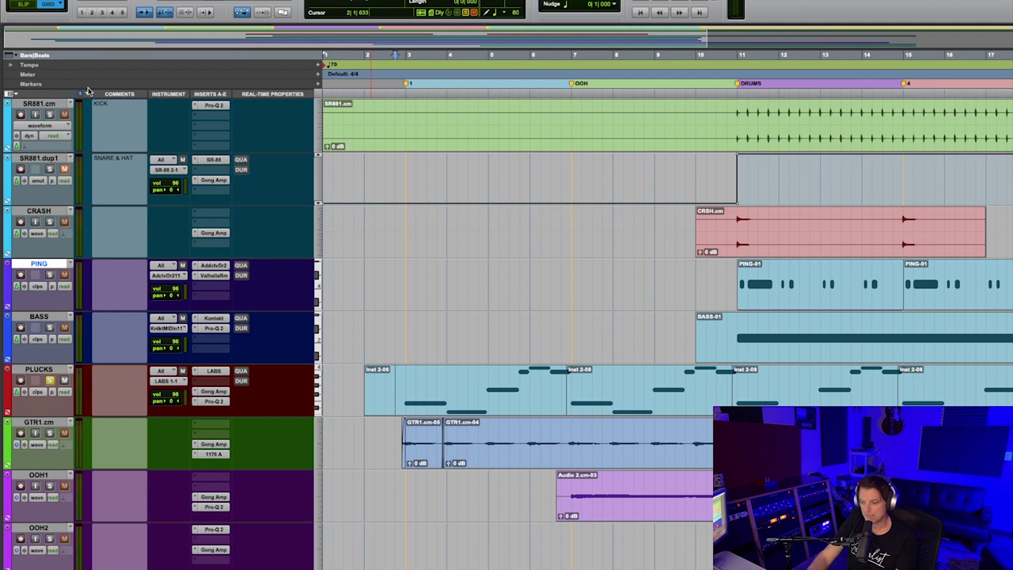
key("ctrl+equal")
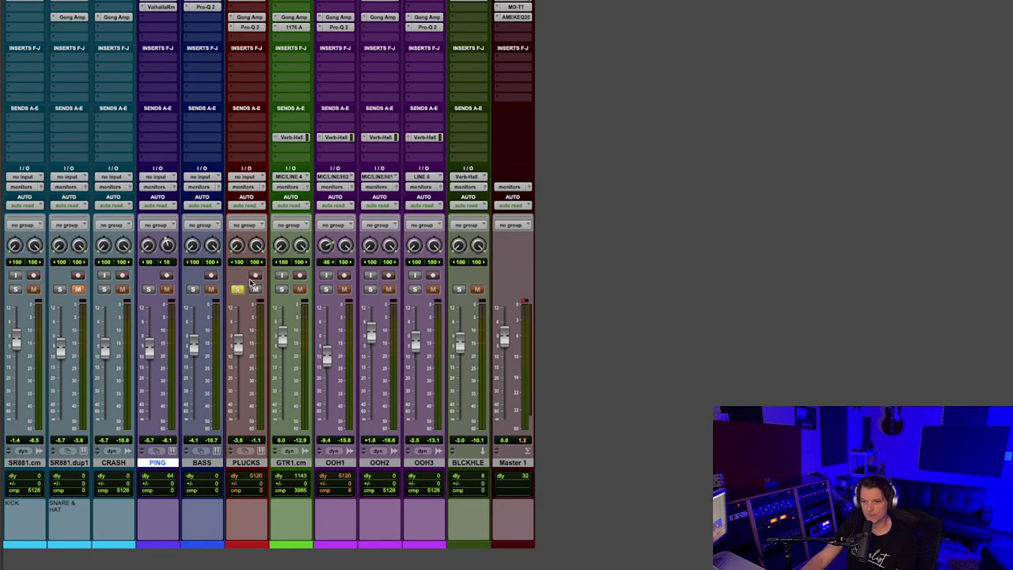
Open PLUCKS' Copper Song Gong Amp, compare bypassed versus active, then close it
left_click(249, 18)
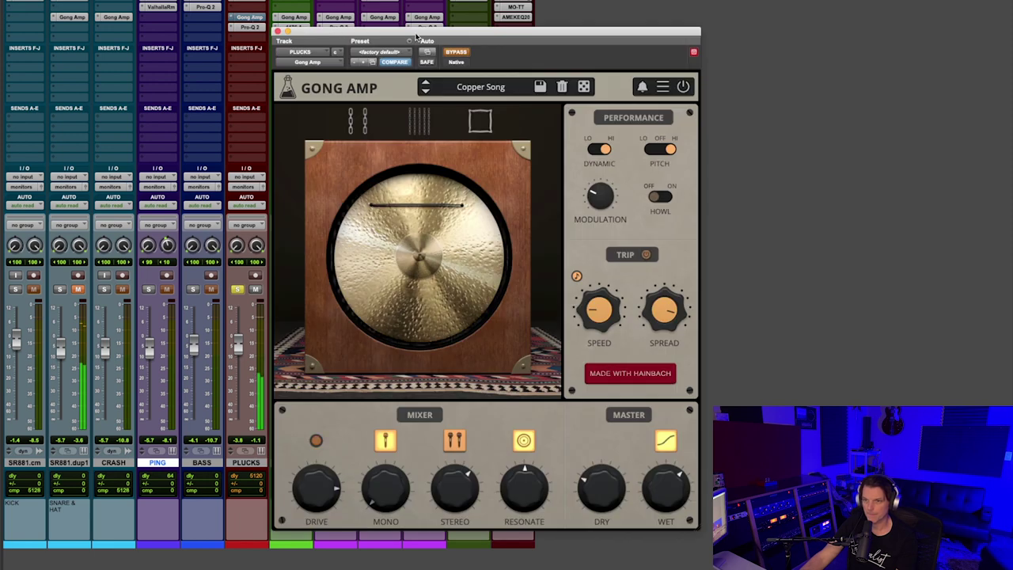
mouse_move(421, 38)
left_mouse_down()
mouse_move(459, 29)
mouse_move(411, 25)
left_mouse_up()
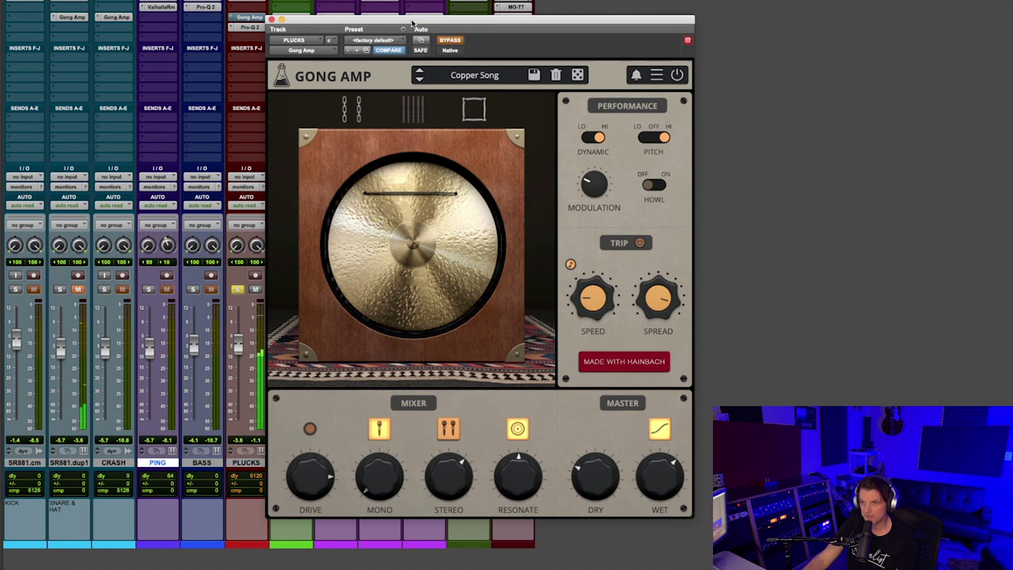
left_click(450, 41)
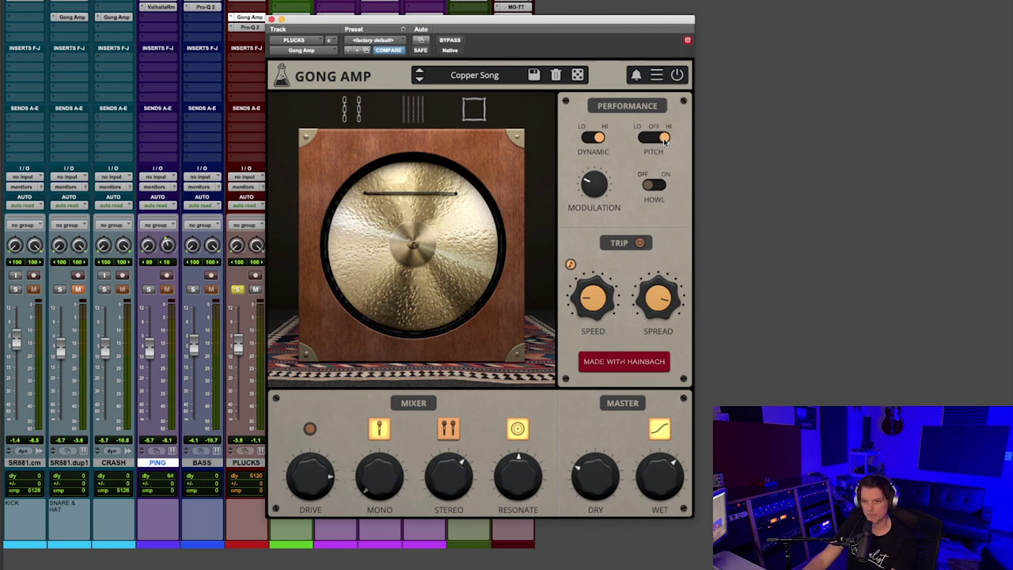
left_click(271, 18)
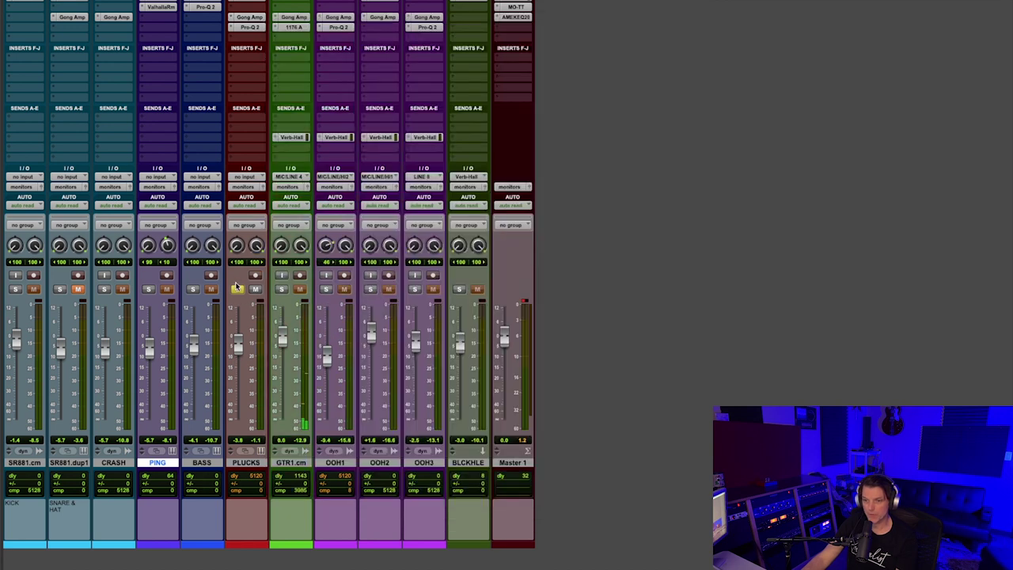
Move the solo from PLUCKS to GTR1 and re-enable its Warp Chords Gong Amp after a bypassed listen
left_click(237, 289)
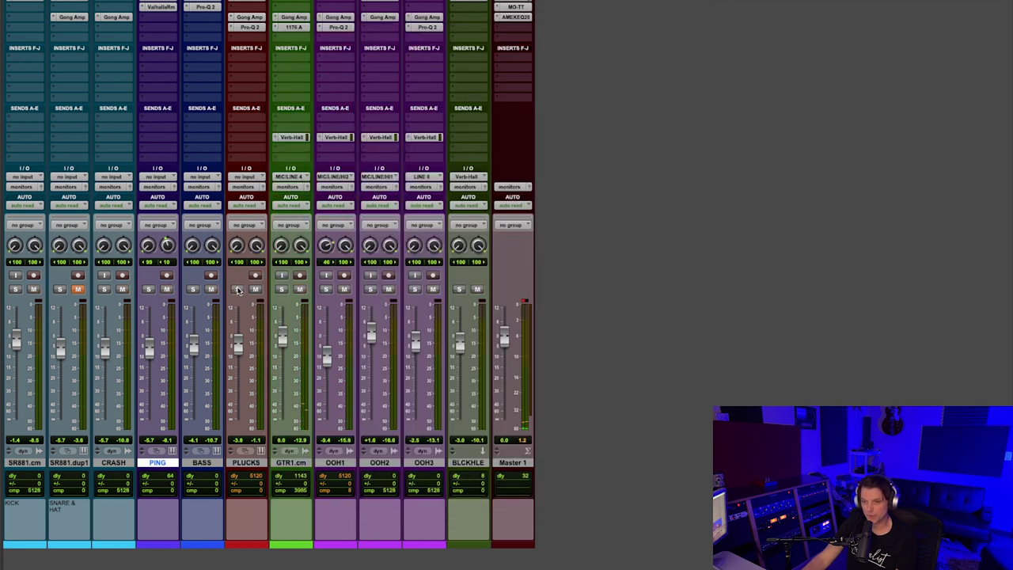
left_click(282, 290)
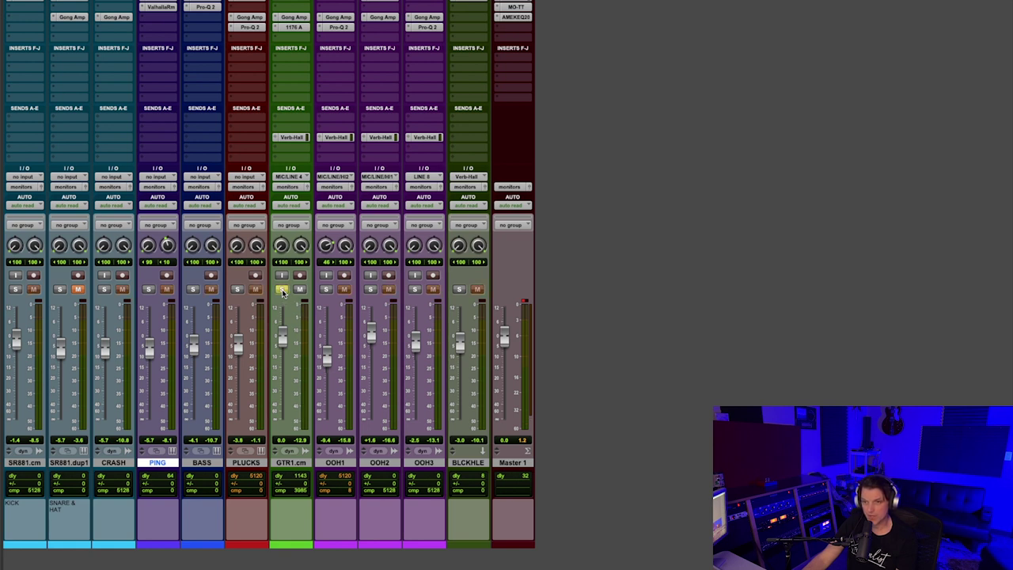
left_click(298, 18)
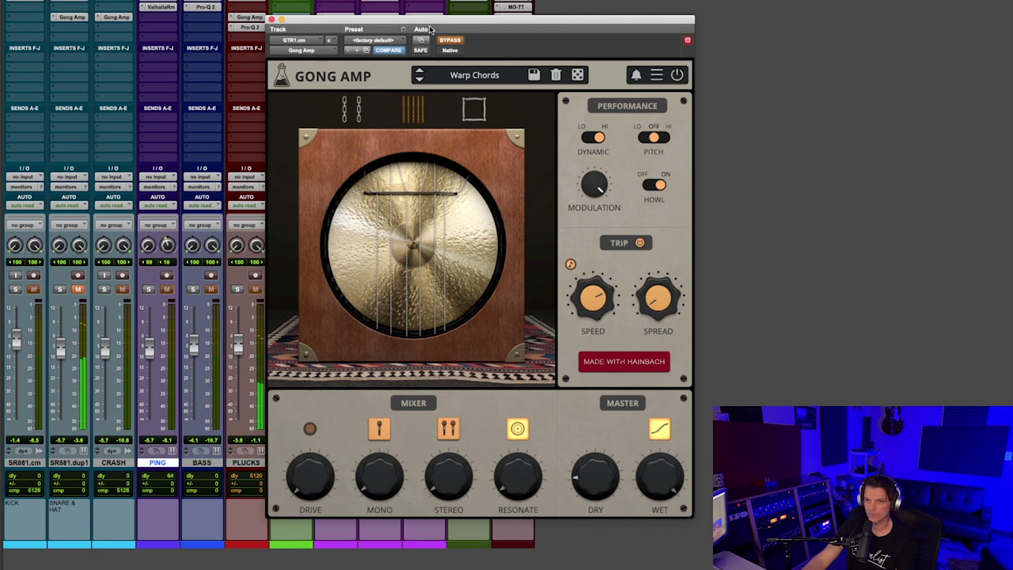
left_click_drag(427, 24, 472, 77)
left_click(534, 95)
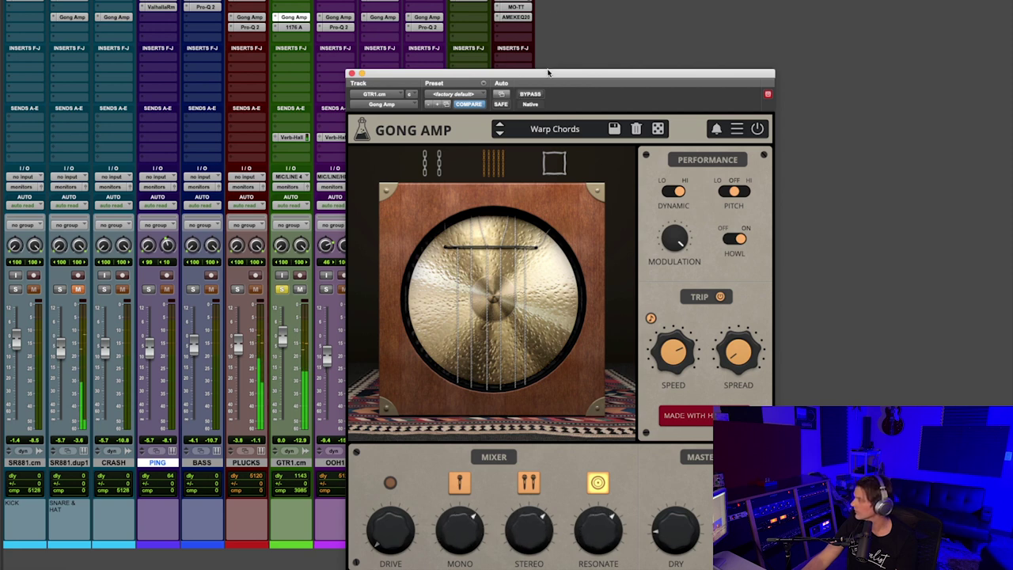
left_click_drag(547, 74, 445, 26)
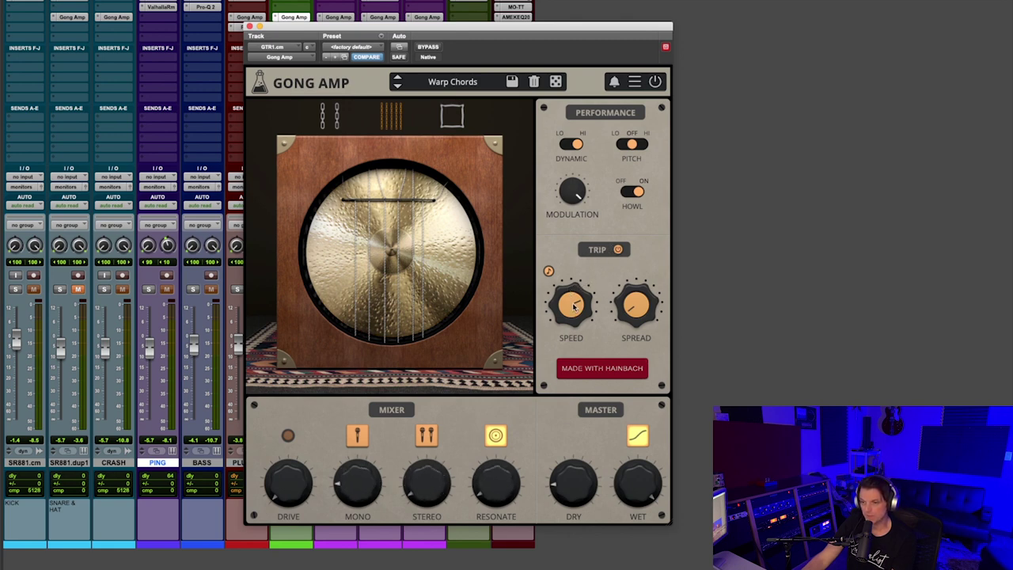
mouse_move(576, 309)
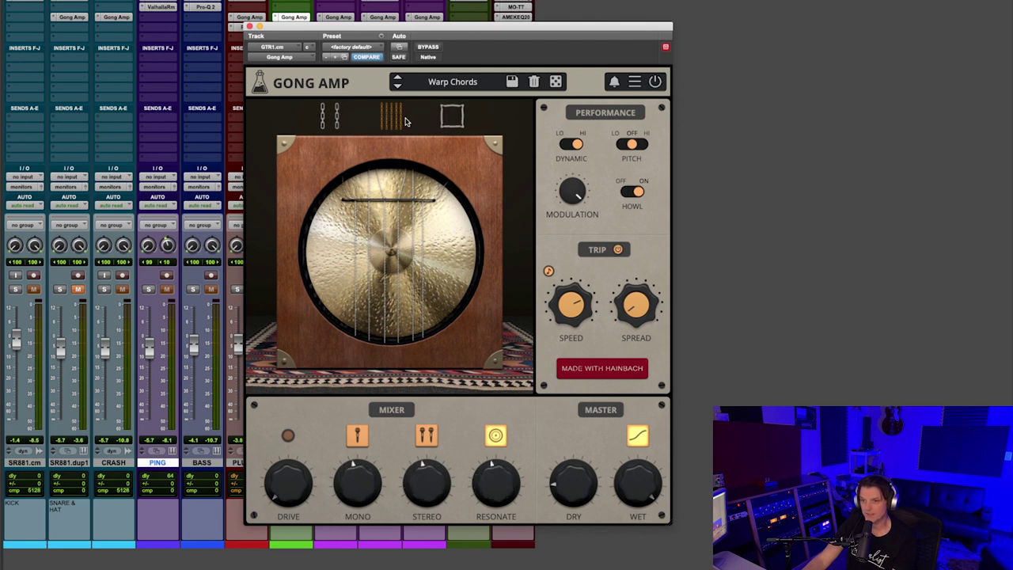
Cycle GTR1's gong through chains, pillow and strings twice, ending on strings, and close it
left_click(342, 124)
left_click(452, 120)
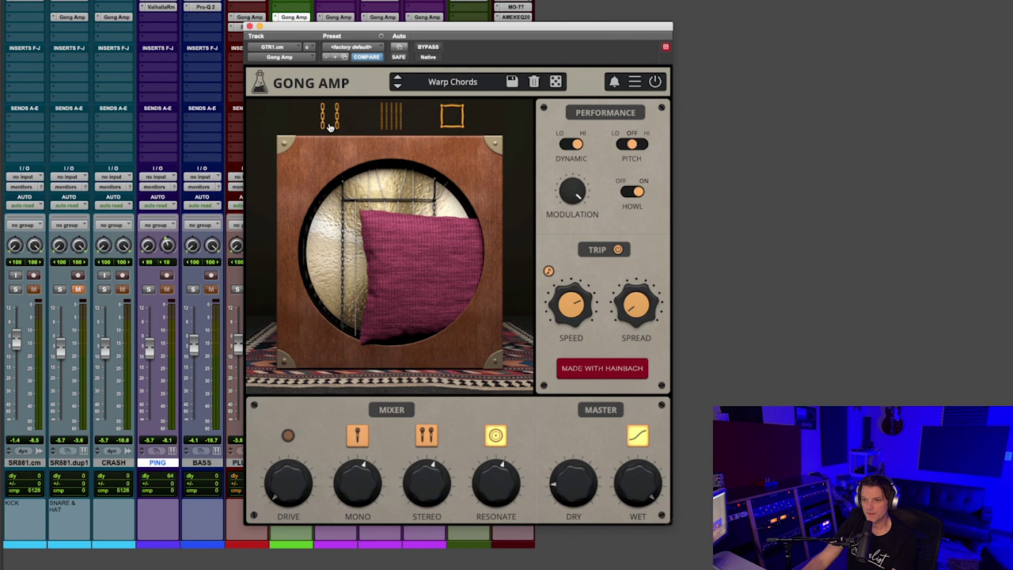
left_click(390, 123)
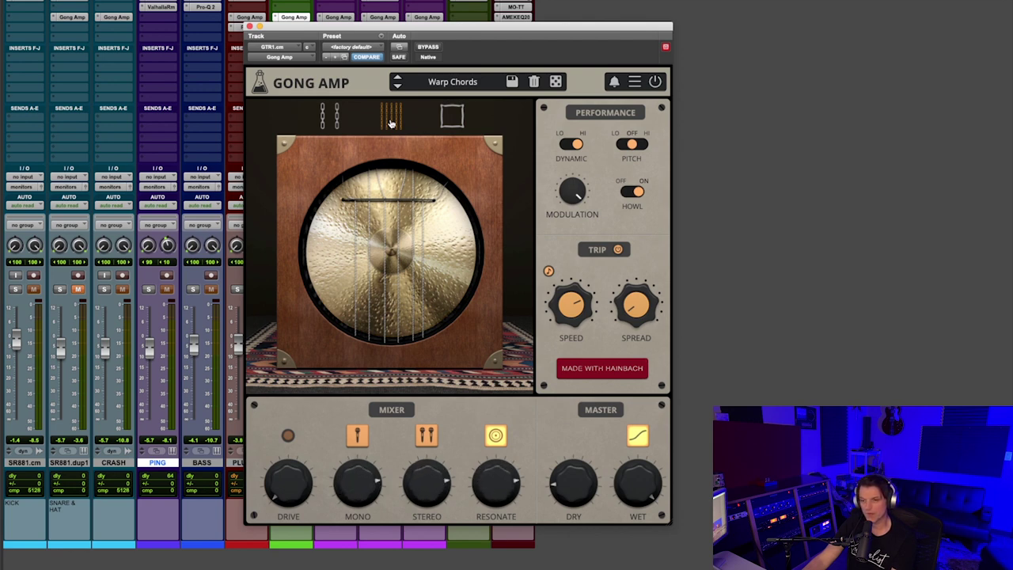
left_click(330, 119)
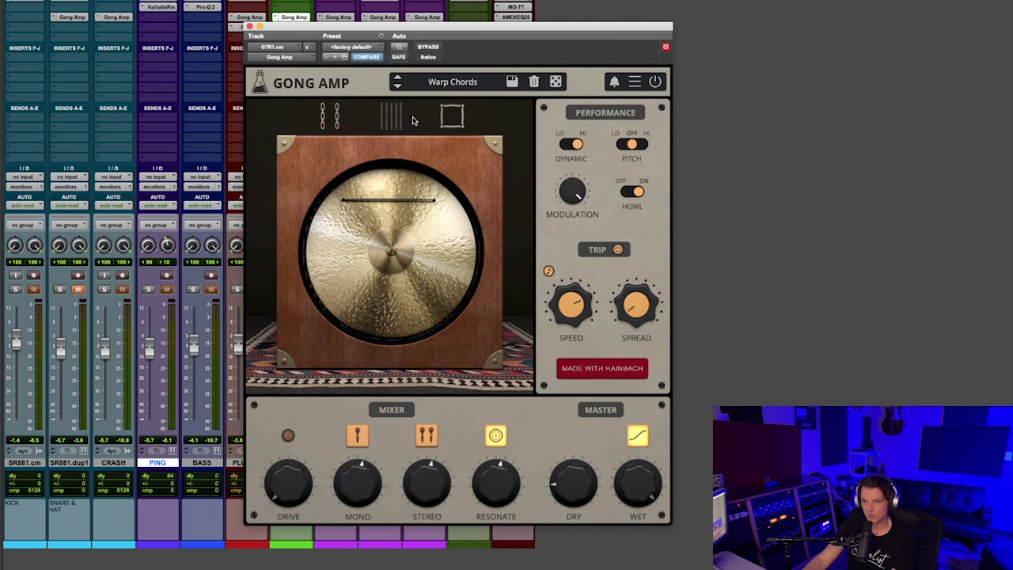
left_click(451, 116)
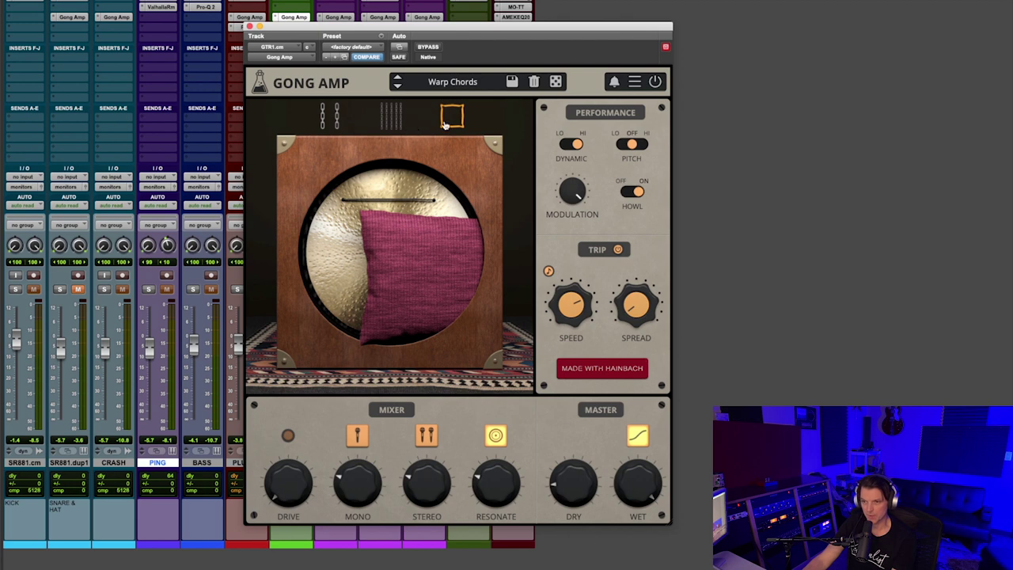
left_click(396, 121)
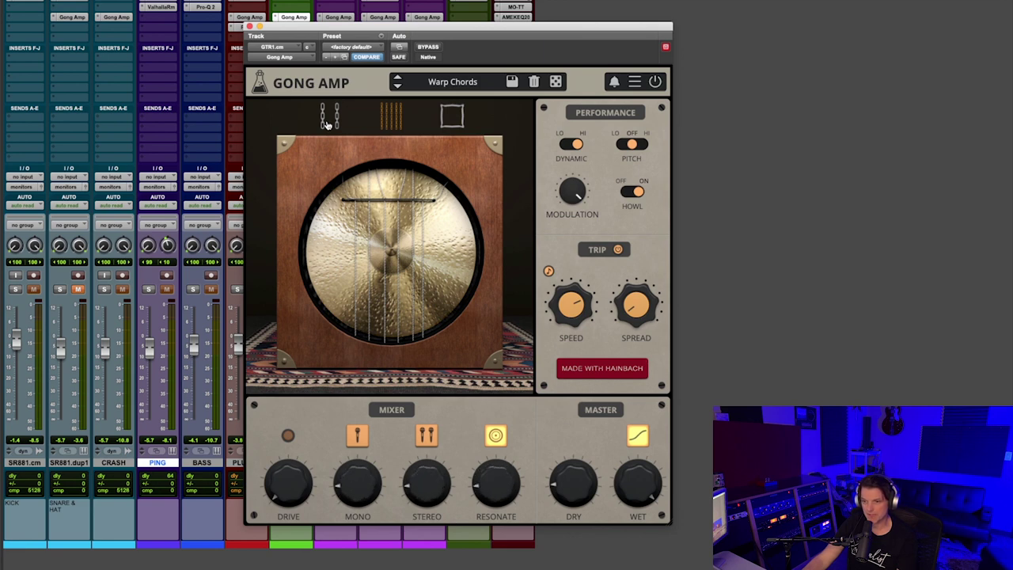
key("super+w")
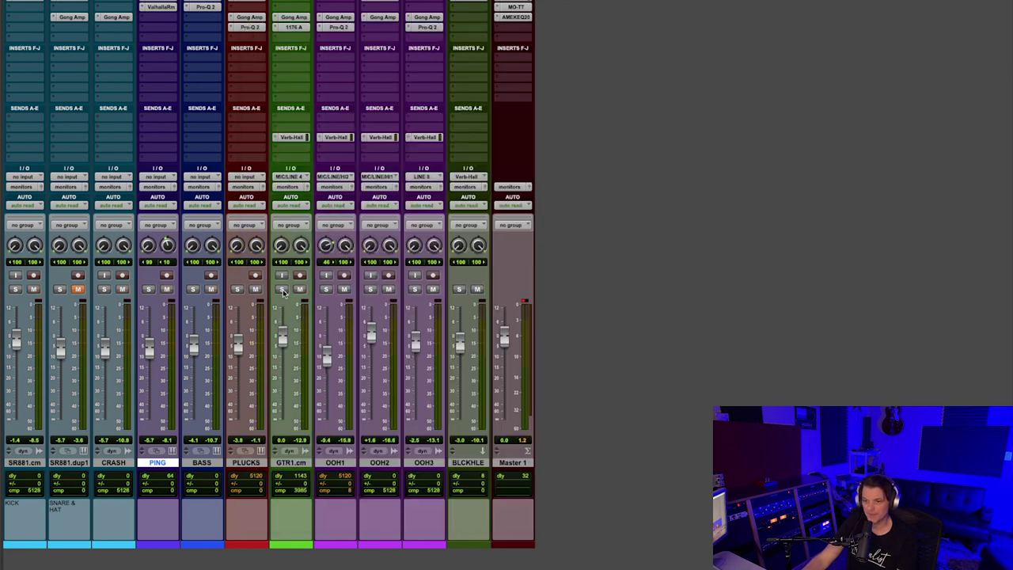
Solo OOH1 and turn its DW - Rotary Vocals Gong Amp back on after bypassing it
left_click(324, 289)
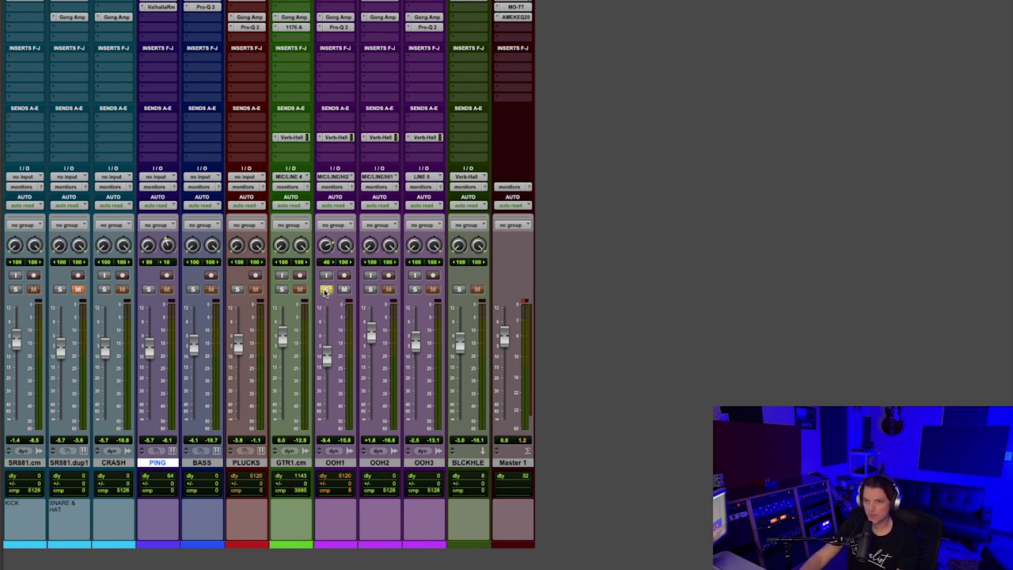
left_click(340, 16)
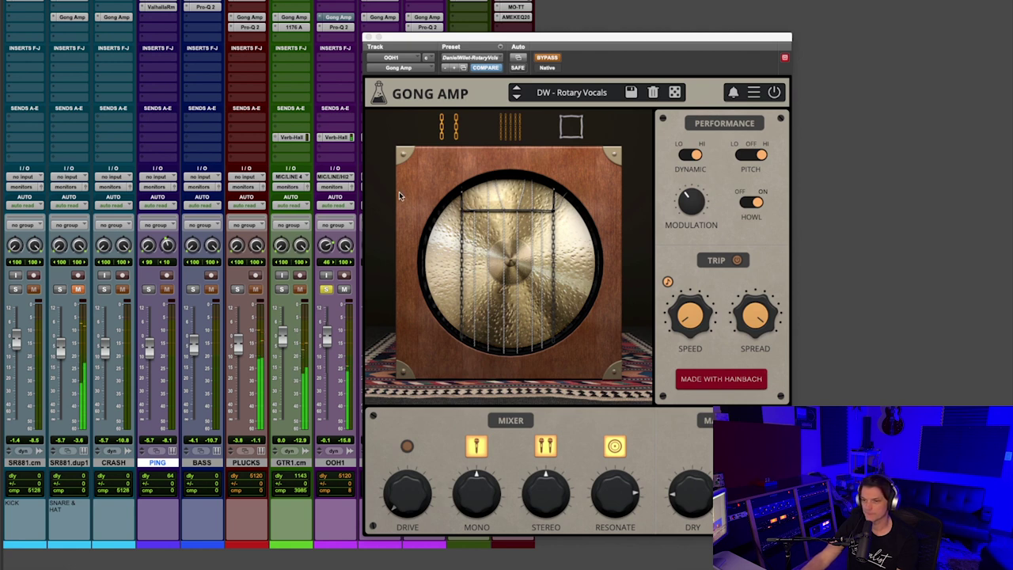
left_click(545, 57)
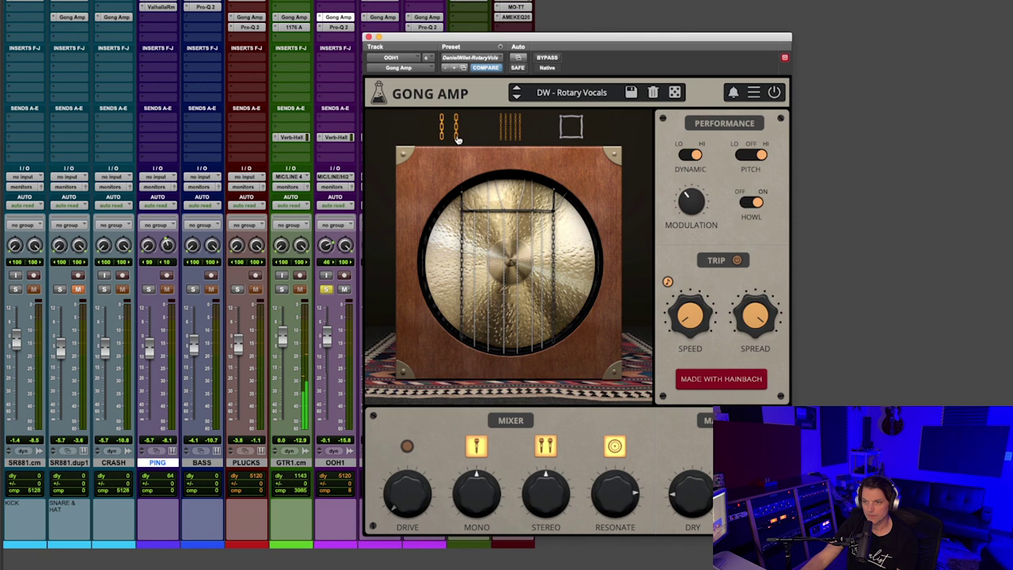
left_click(382, 17)
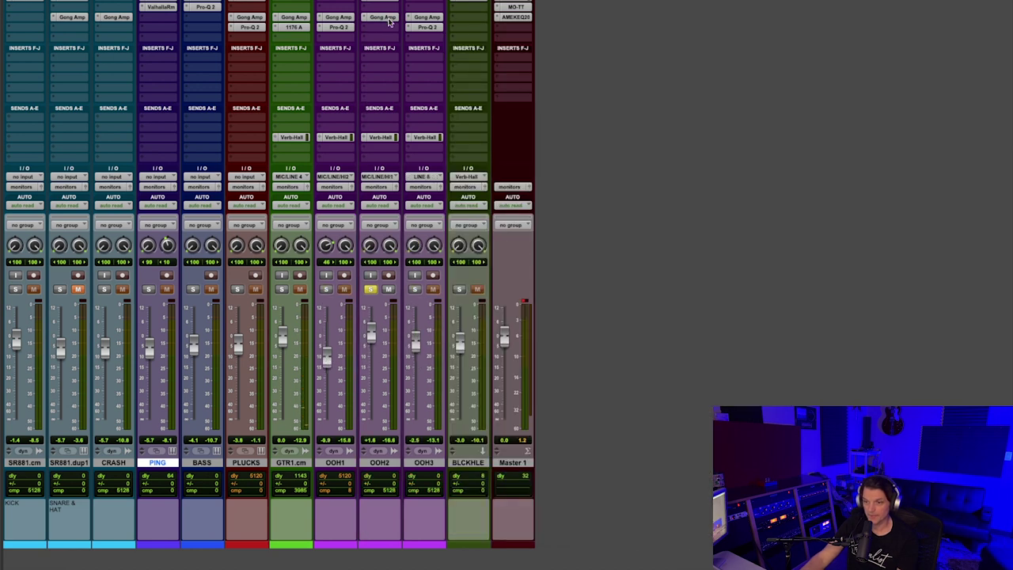
A/B OOH2's Gong Amp (Pure & Natural) dry versus processed over the arrangement, leaving it active, then return to the mixer
left_click_drag(503, 41, 458, 46)
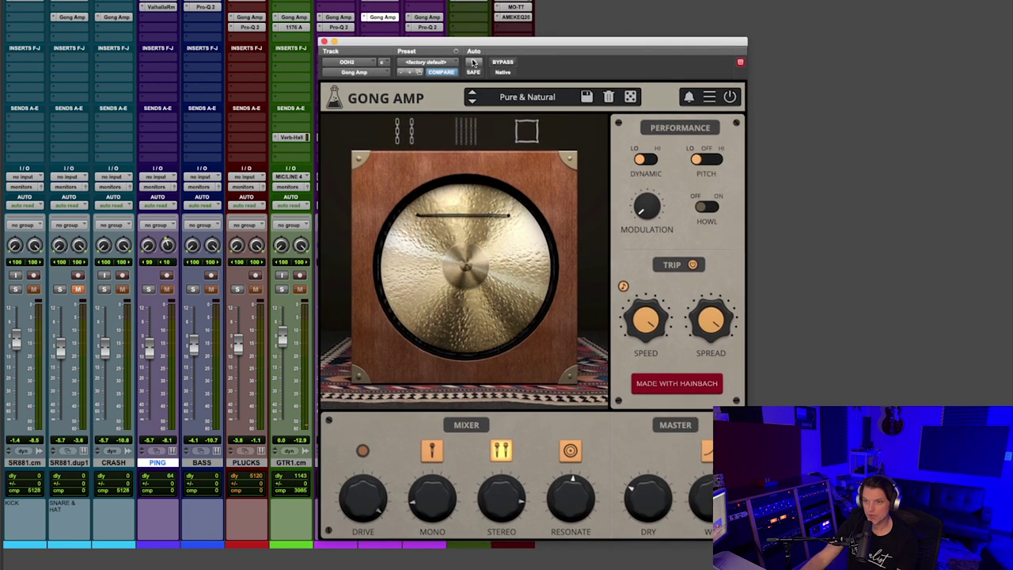
left_click(502, 63)
key("super+equal")
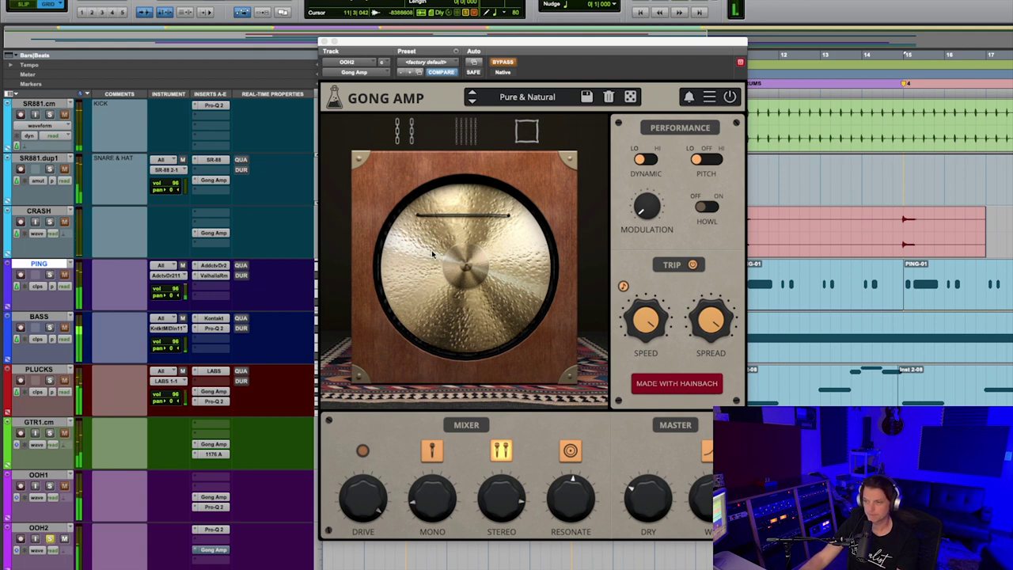
left_click(504, 63)
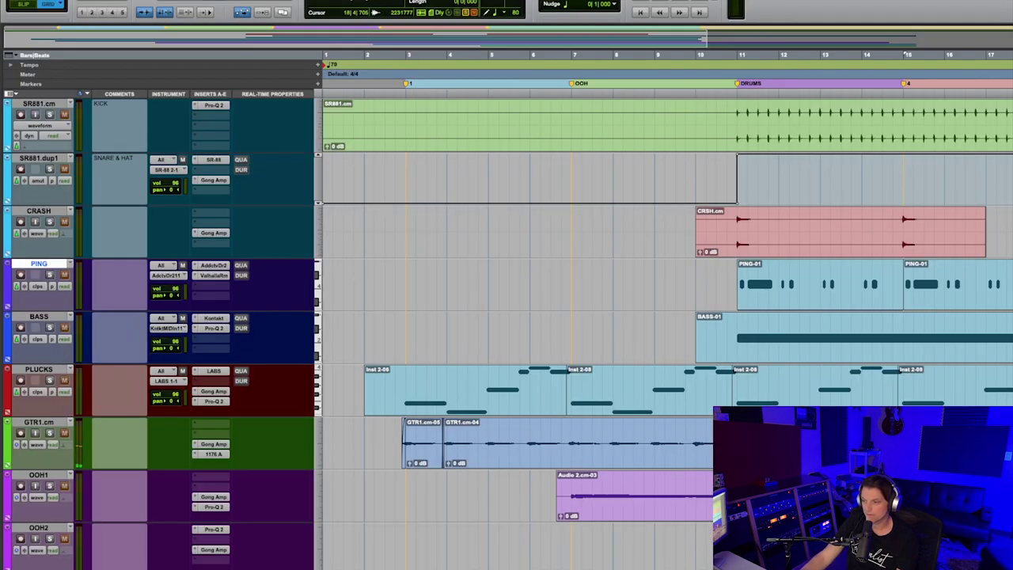
key("ctrl+equal")
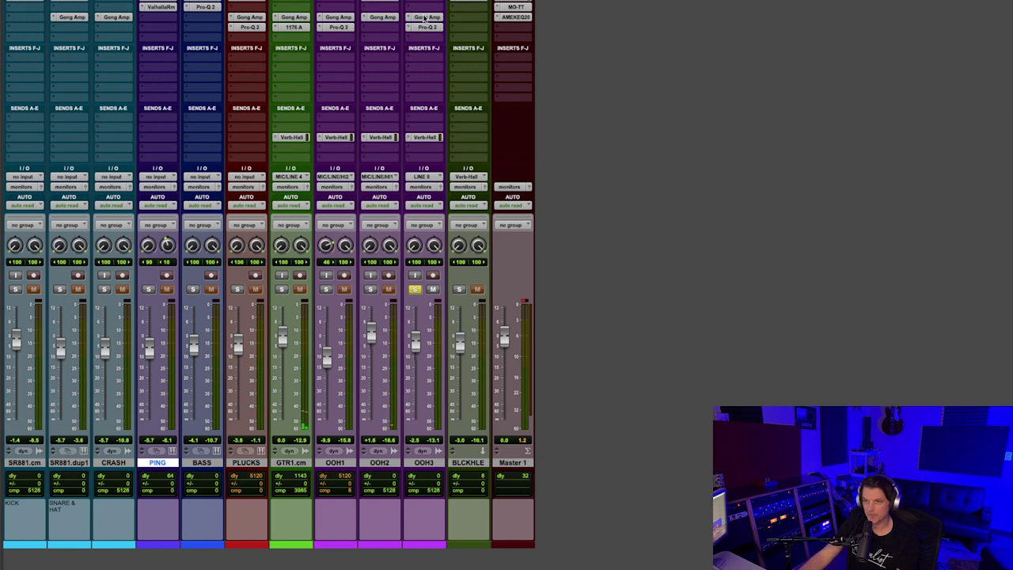
Compare OOH3's Gong Amp Spinett preset dry and processed, keep it active, and close its window
left_click(425, 17)
left_click(503, 62)
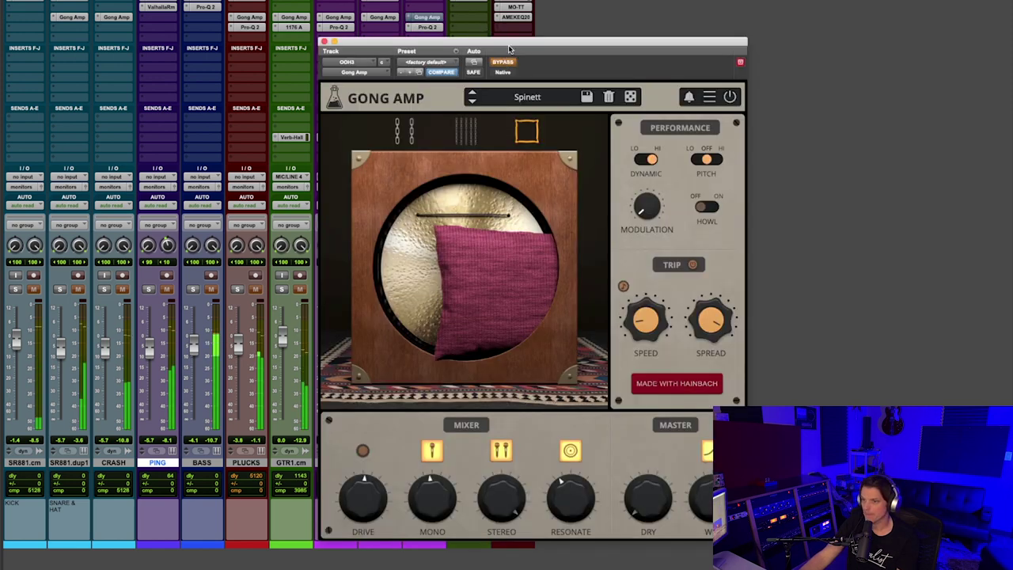
left_click_drag(510, 49, 463, 18)
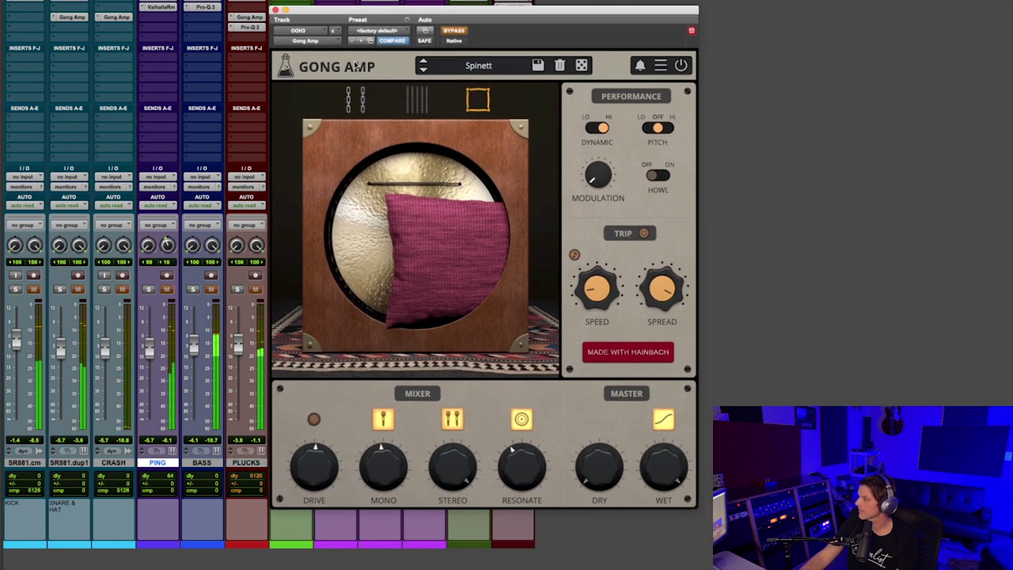
left_click(454, 30)
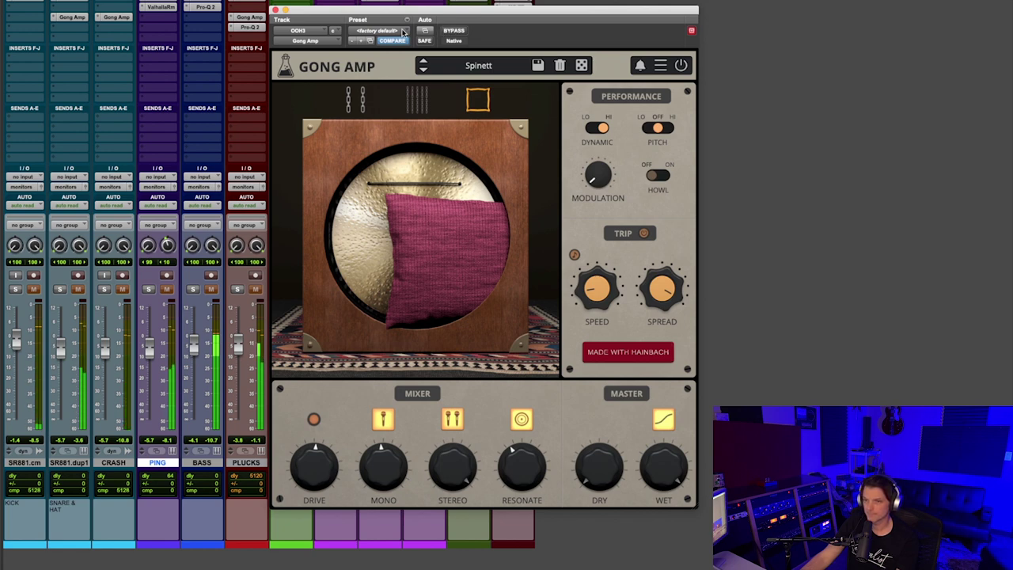
left_click(275, 9)
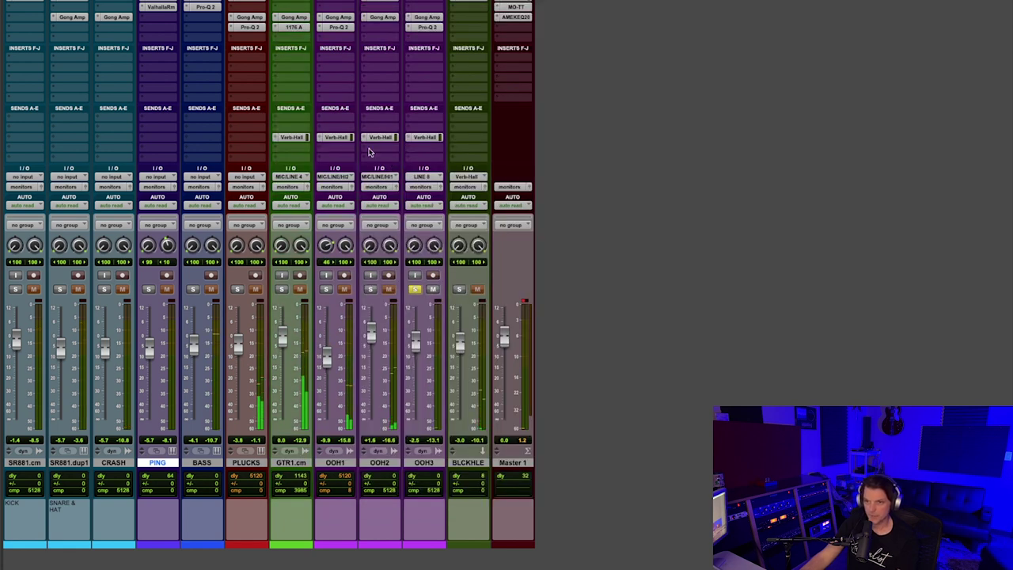
Clear OOH3's solo and reopen OOH1's Gong Amp on the DW - Rotary Vocals preset
left_click(413, 289)
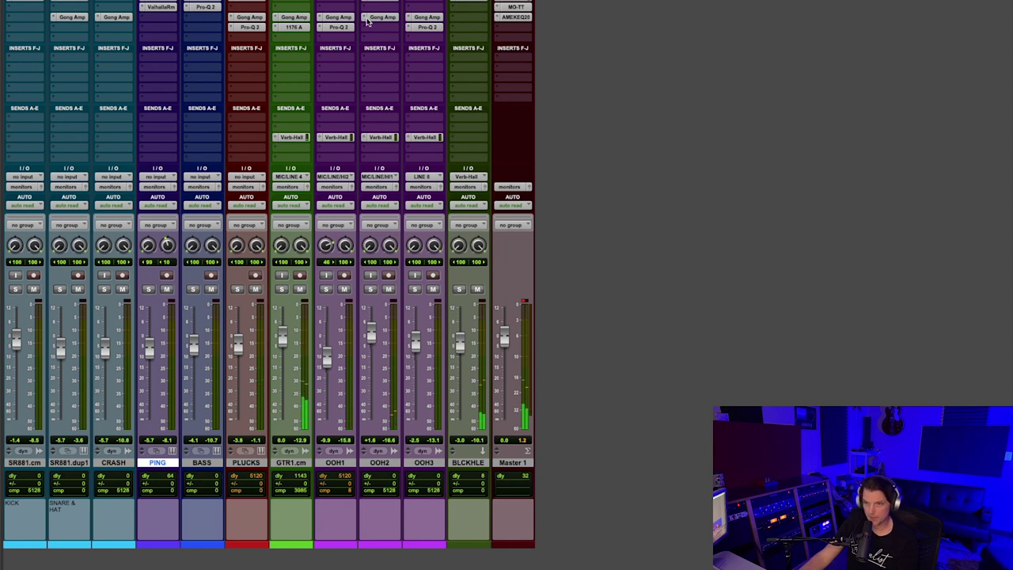
left_click(374, 17)
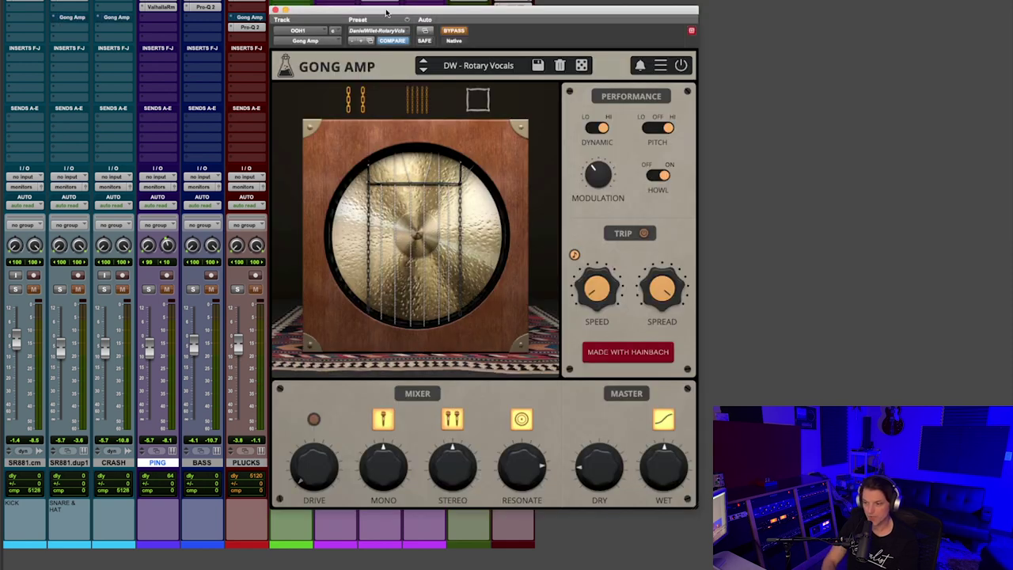
left_click_drag(386, 11, 388, 34)
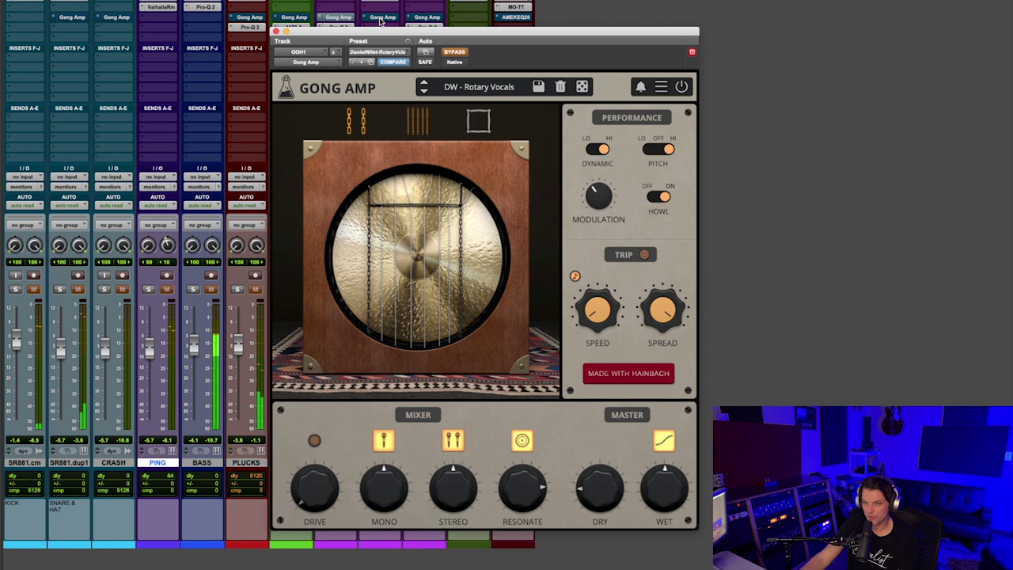
left_click(380, 19)
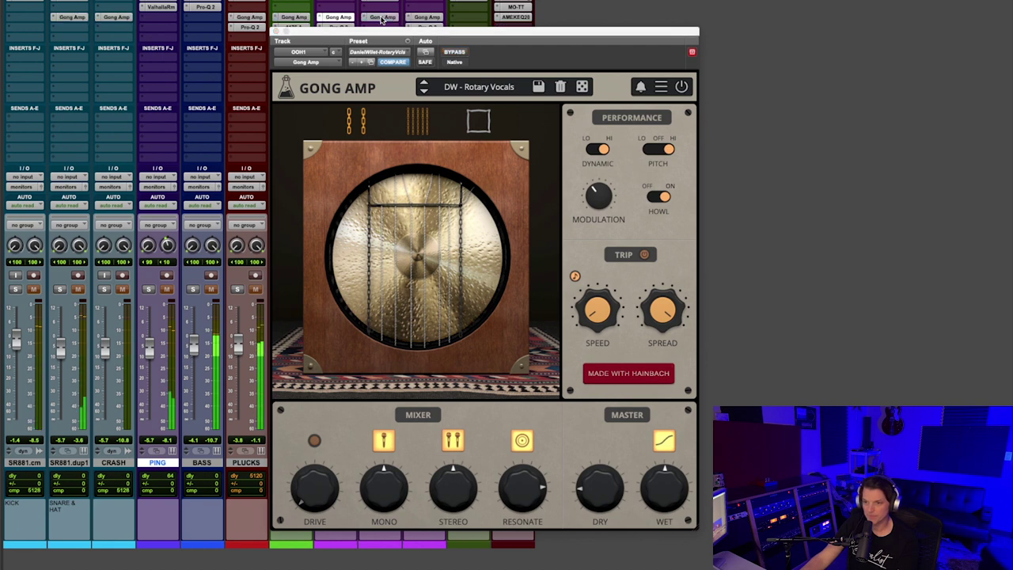